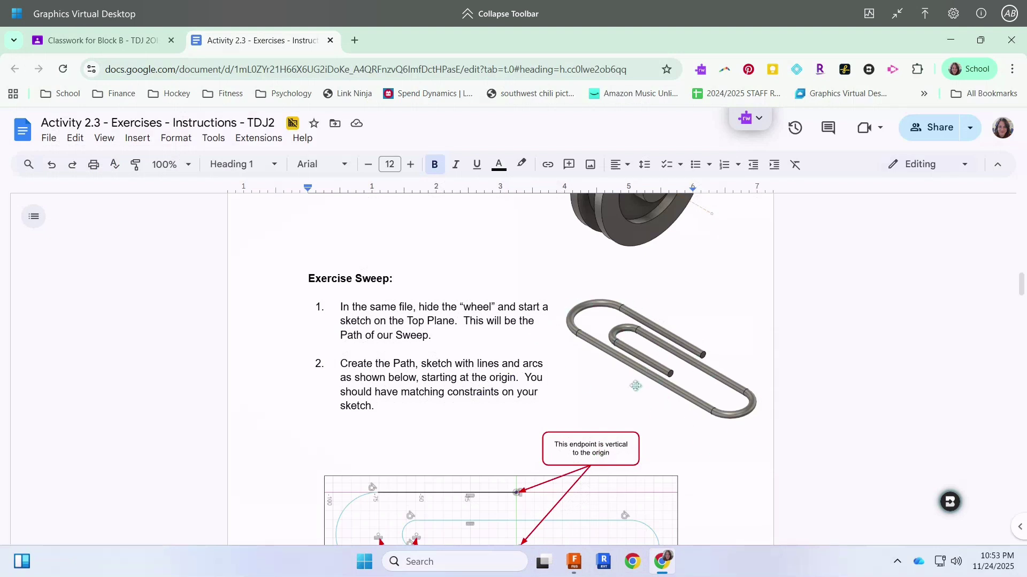
- Review the Exercise Sweep path instructions, switch to Autodesk Fusion and start a new sketch on the Top plane
scroll(635, 385, "down", 3)
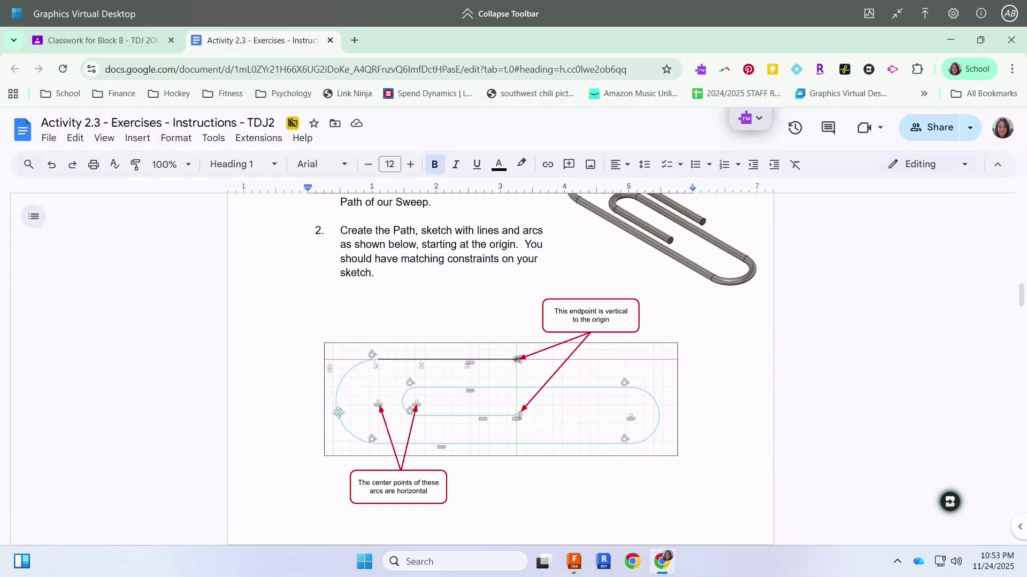
scroll(610, 398, "down", 5)
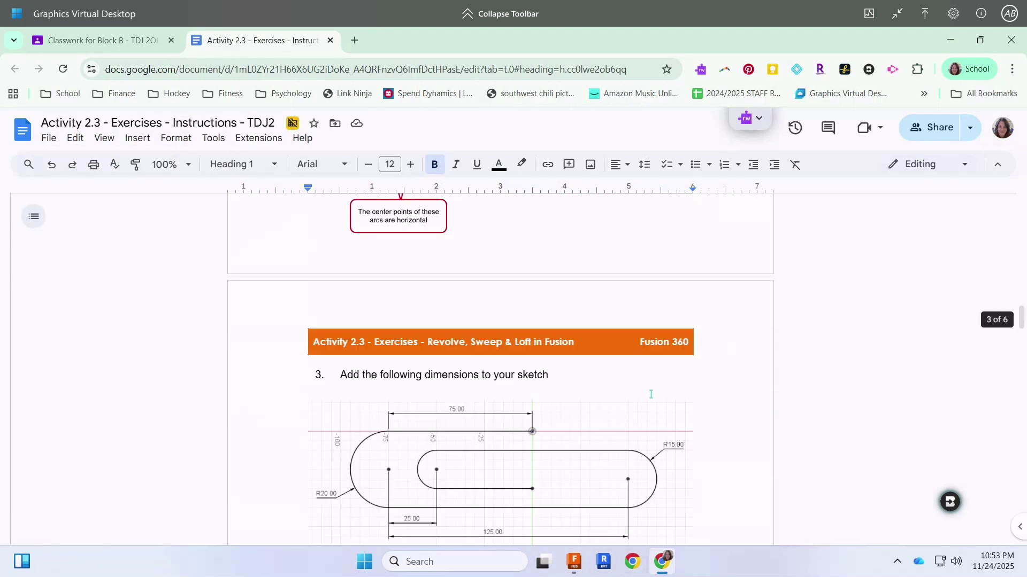
scroll(688, 385, "down", 1)
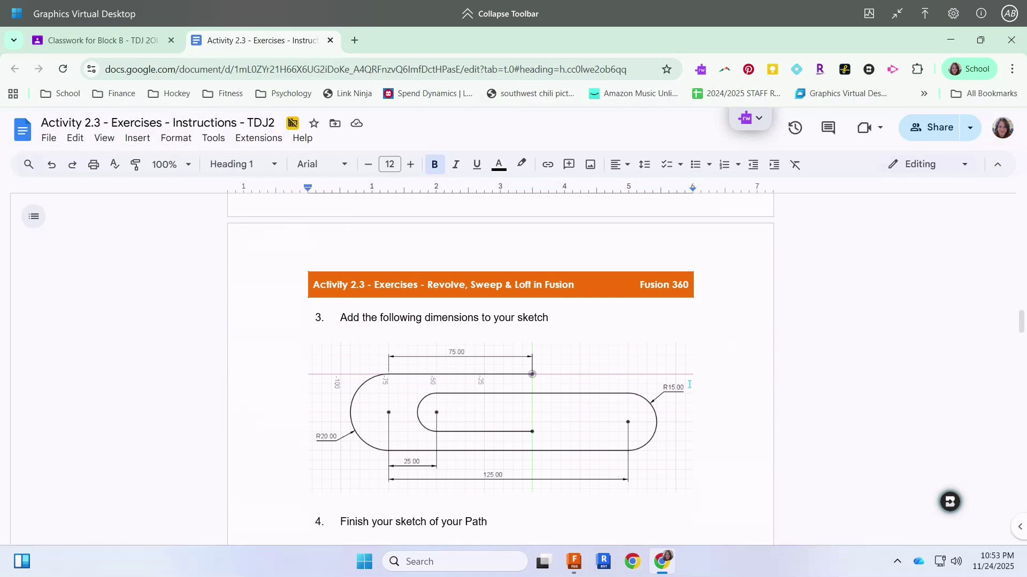
left_click(575, 562)
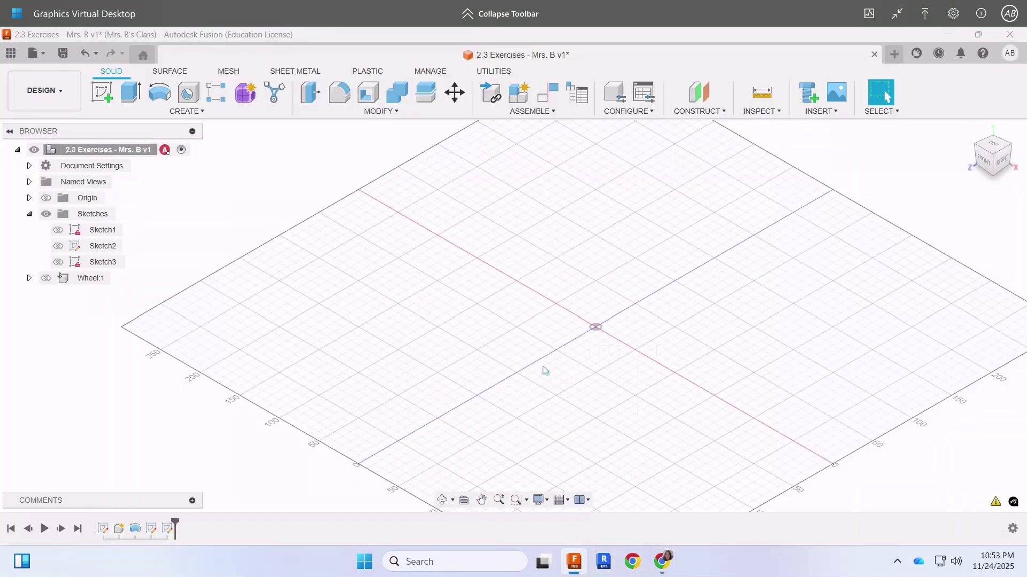
left_click(107, 103)
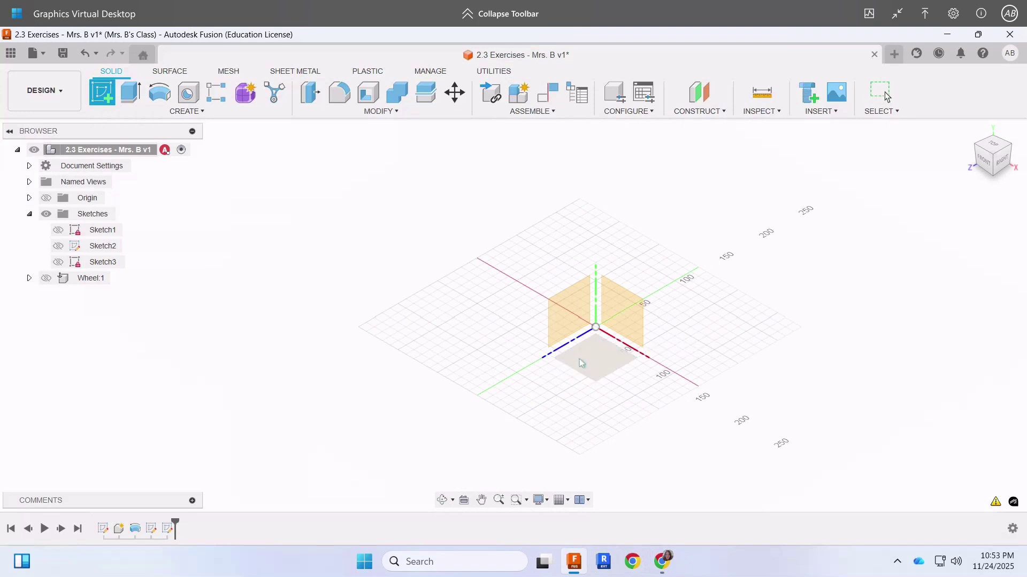
left_click(996, 146)
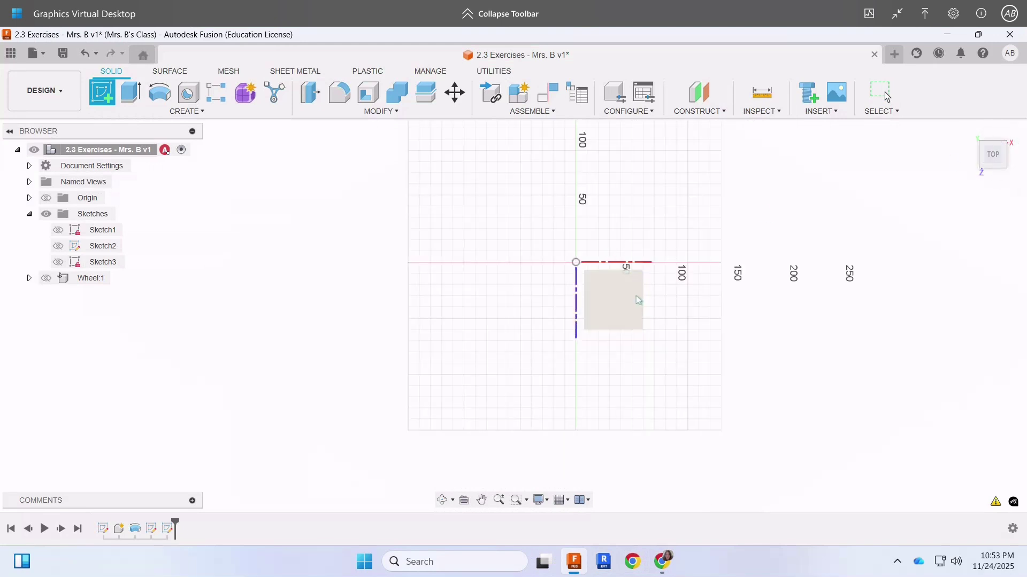
left_click(599, 285)
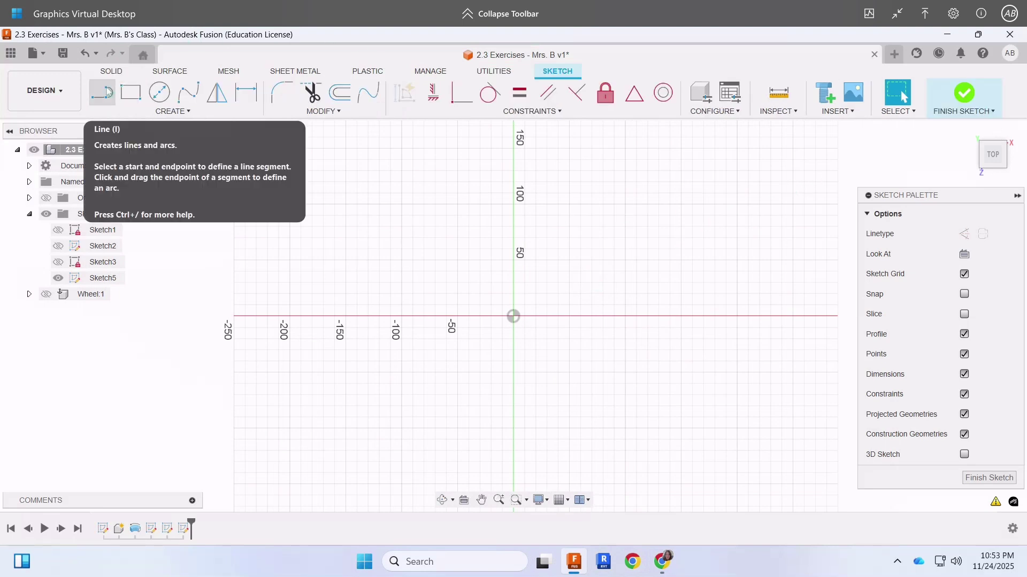
- Sketch a horizontal line from the origin leftward along the red axis, ending short of the -100 grid mark
left_click(103, 92)
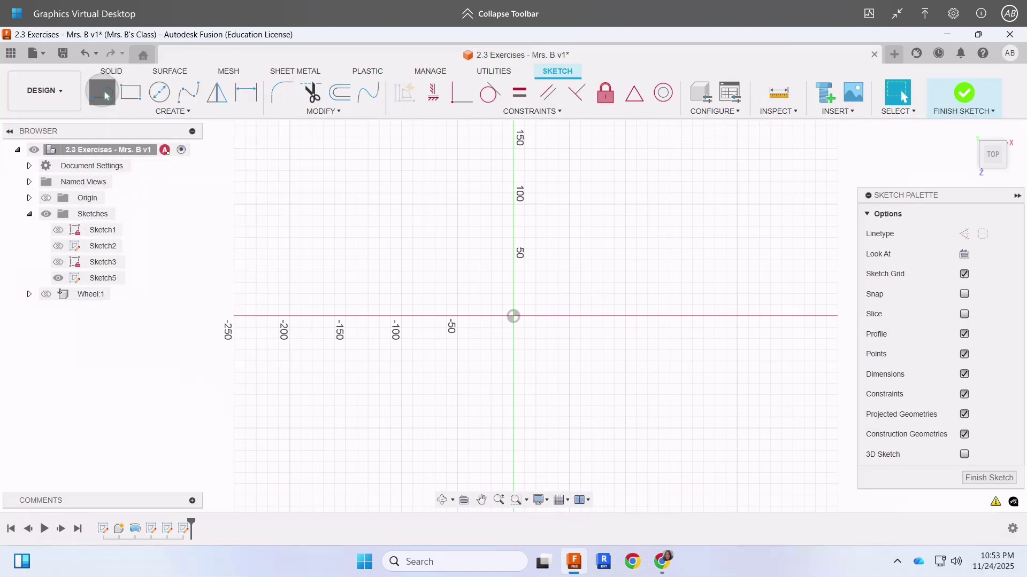
left_click(513, 316)
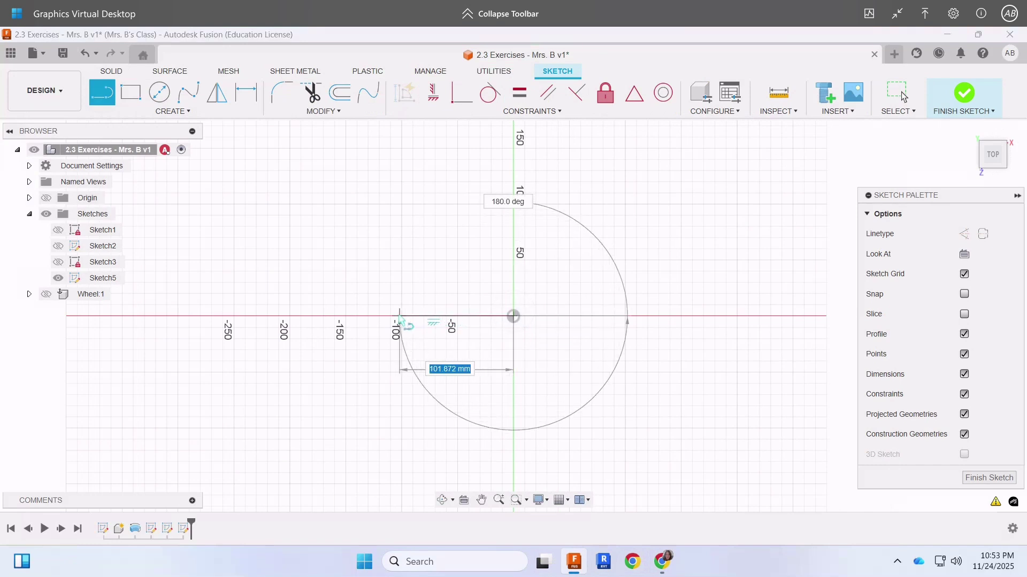
left_click(418, 316)
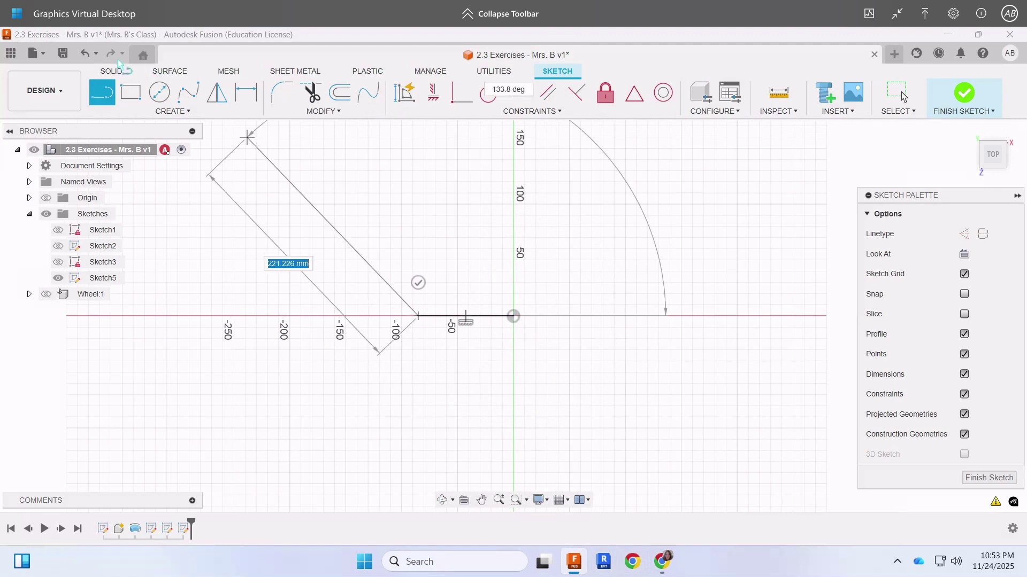
- Add a 3-point arc from the line's left end to a point about 46 mm straight below it, bulging left and tangent to the line
left_click(172, 111)
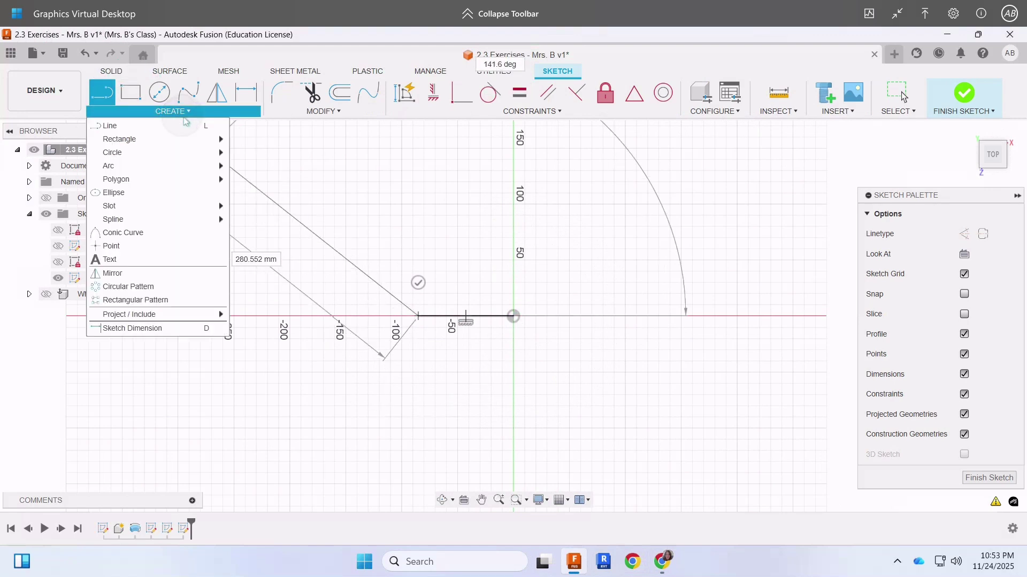
mouse_move(172, 167)
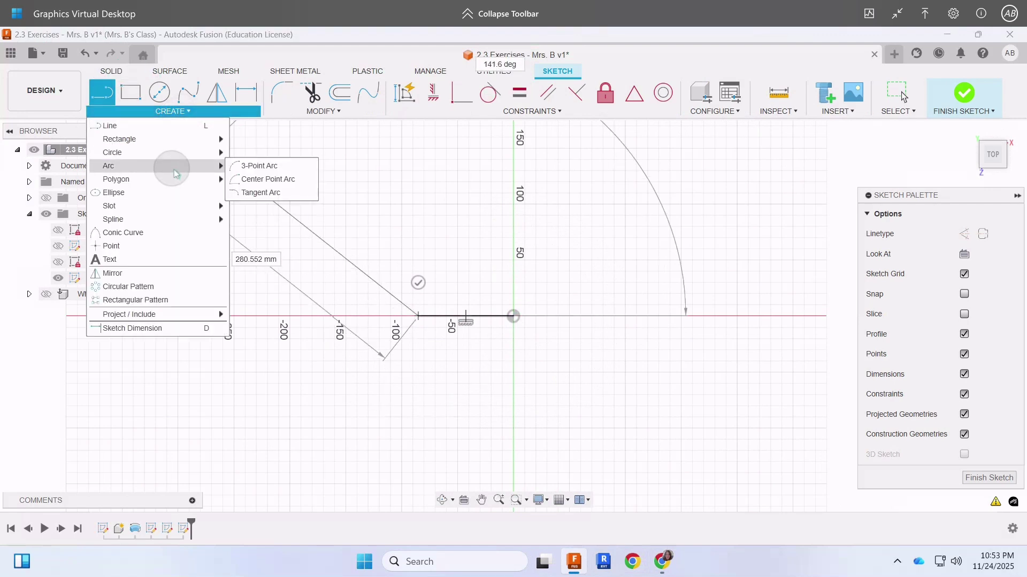
left_click(259, 167)
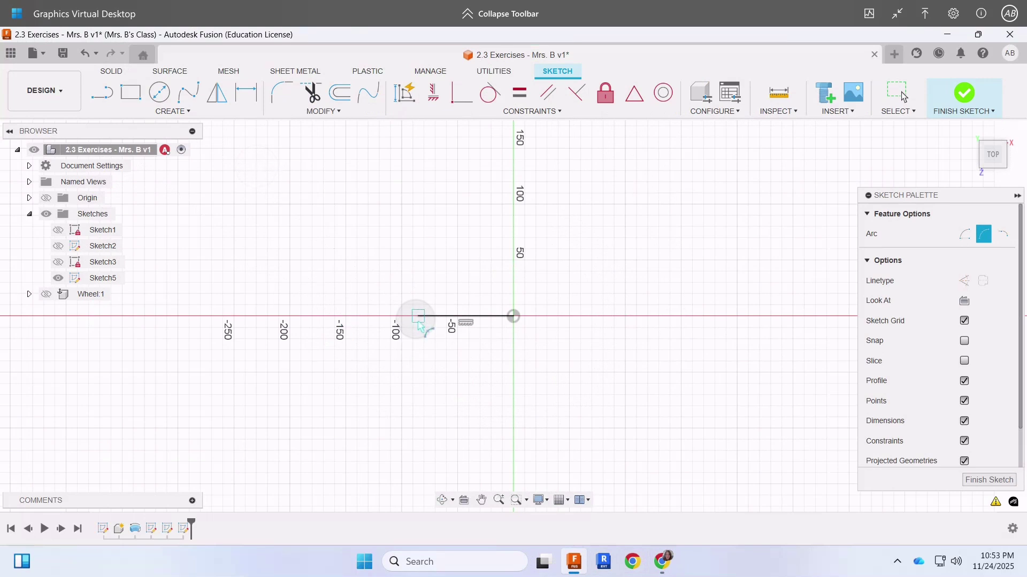
left_click(418, 316)
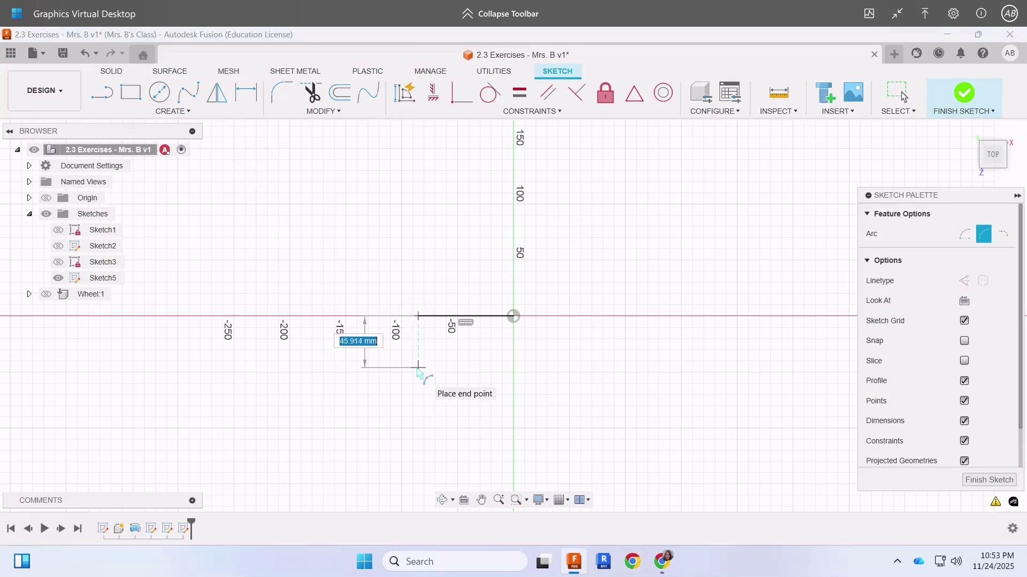
left_click(418, 368)
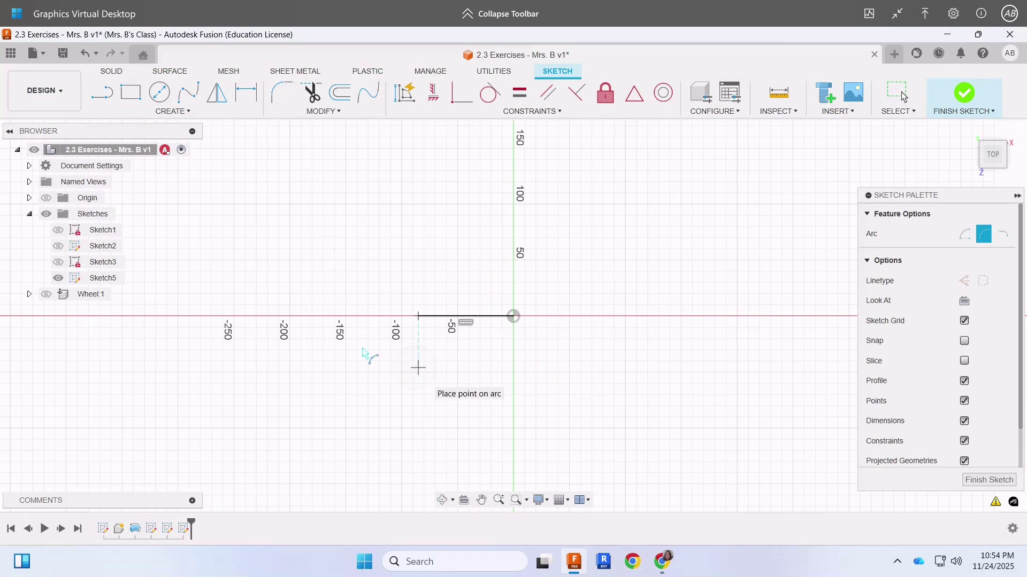
left_click(403, 344)
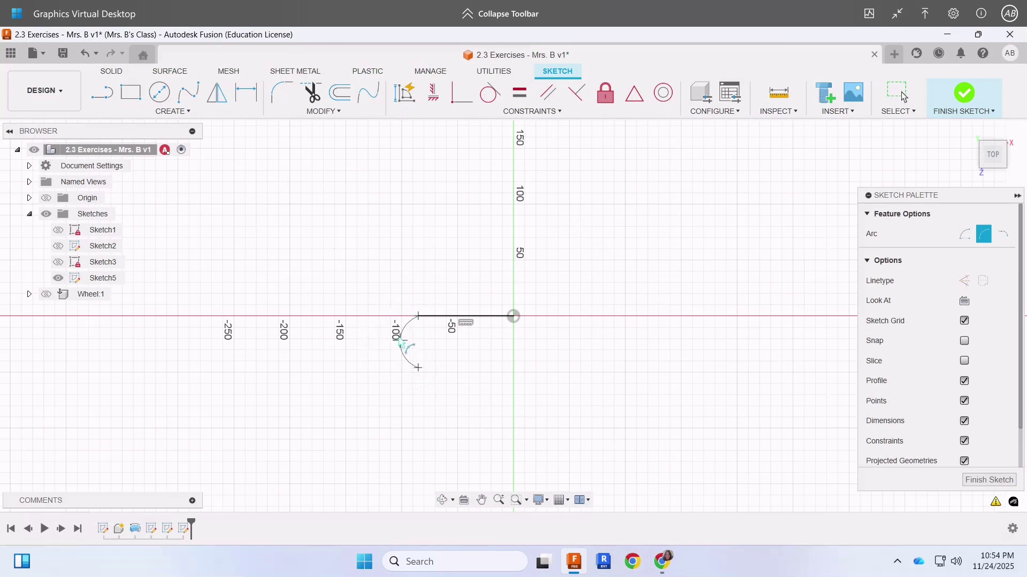
left_click(401, 341)
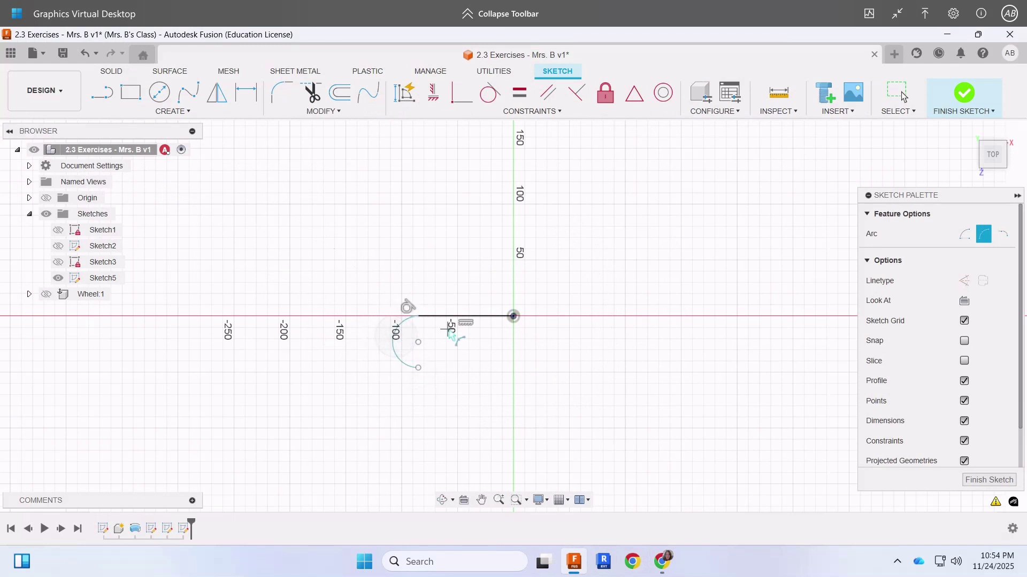
- Sketch a horizontal line from the arc's lower end rightward, extending well past the vertical axis
key("l")
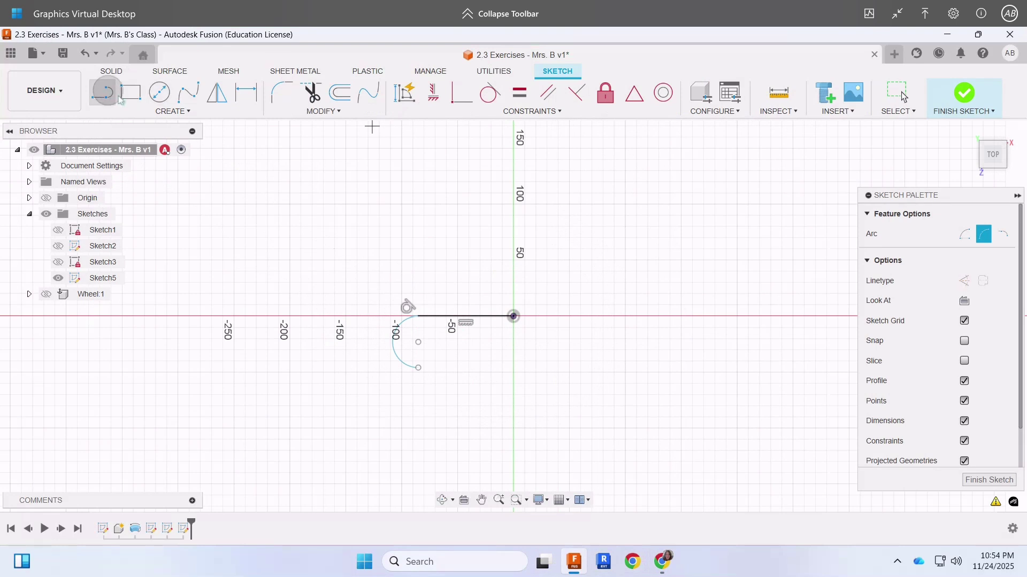
left_click(418, 368)
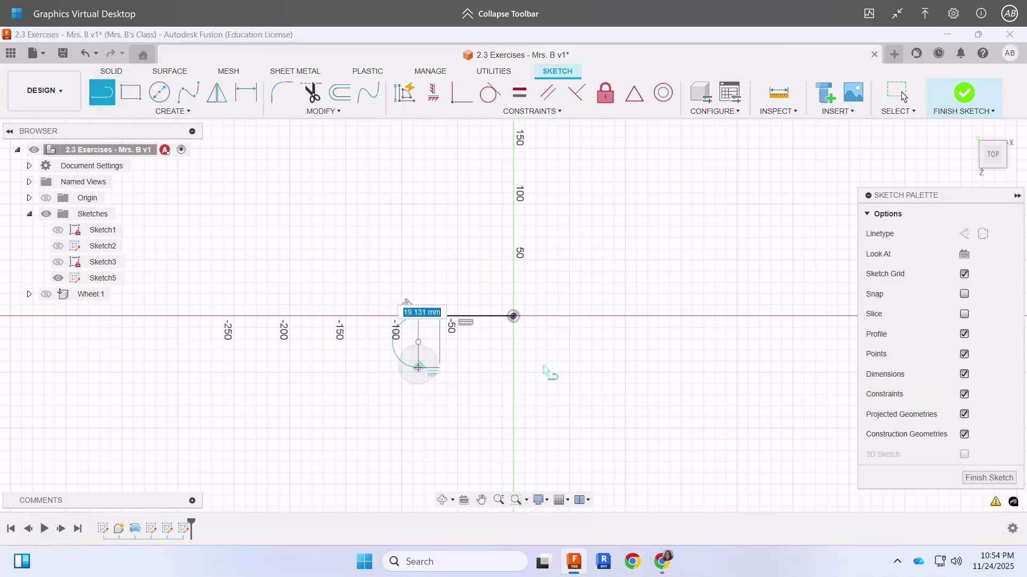
left_click(614, 368)
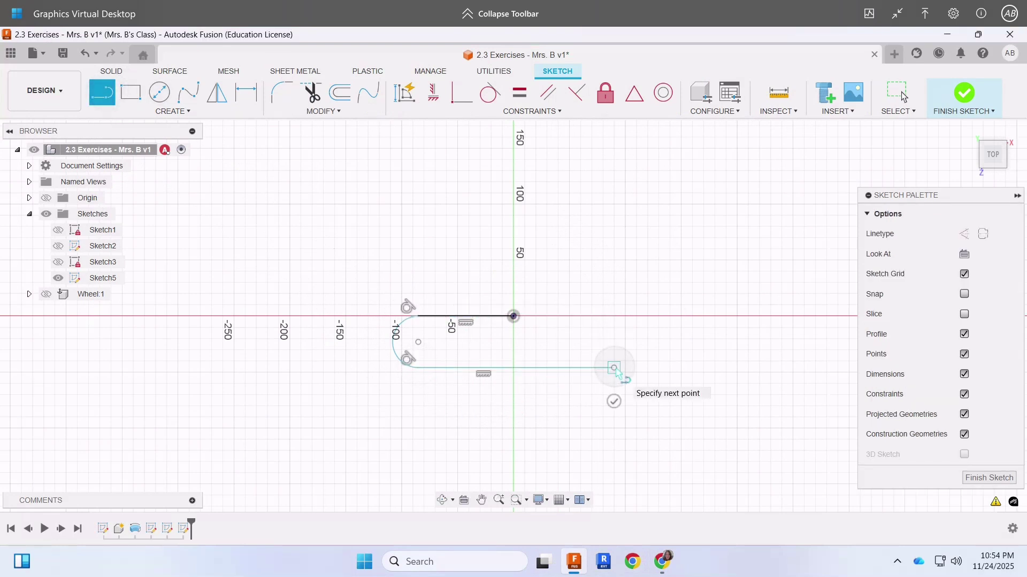
- Add a 3-point arc from the lower line's right end to a point straight above it, below the red axis, bulging right
left_click(188, 111)
mouse_move(191, 166)
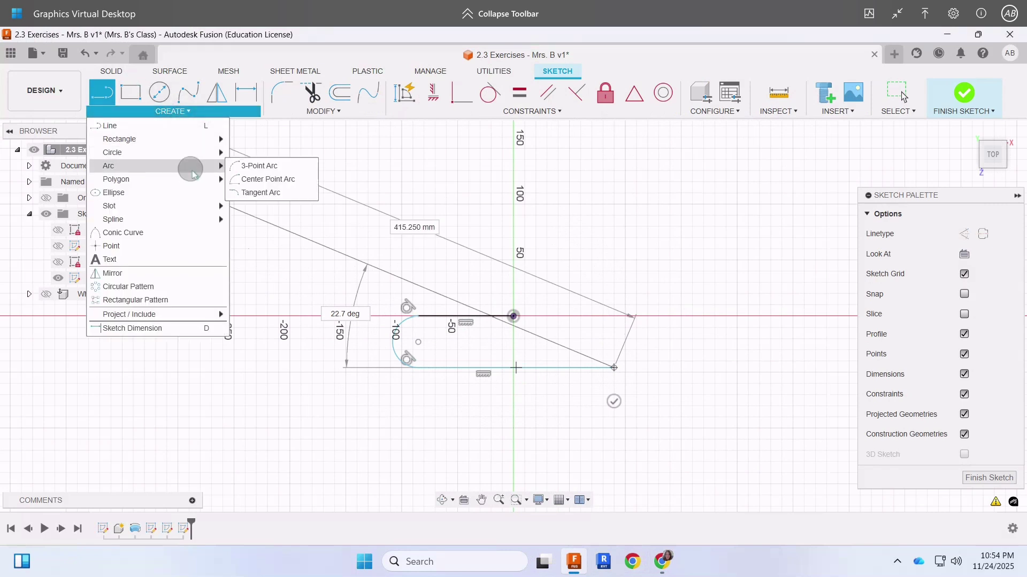
left_click(257, 166)
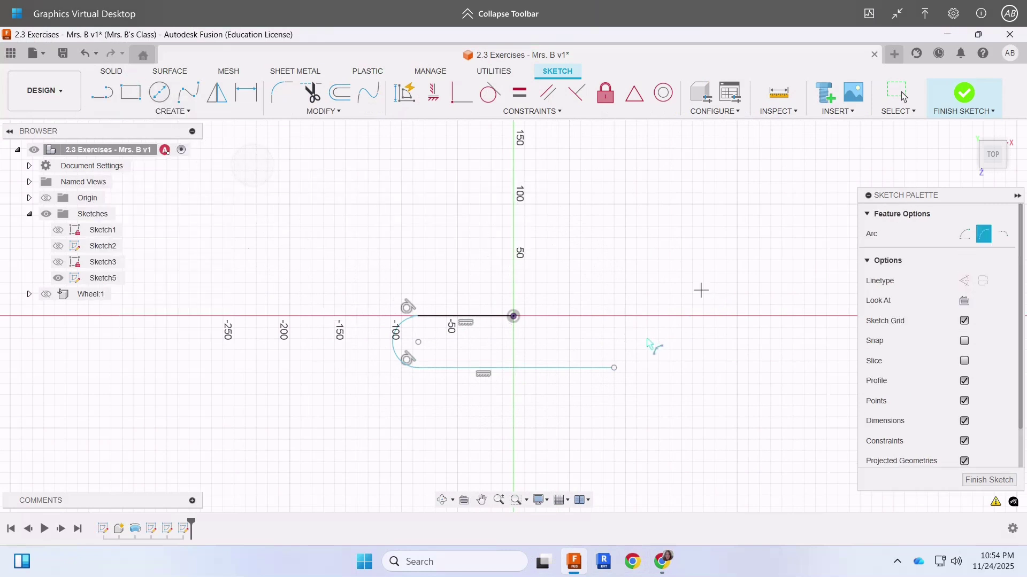
left_click(613, 368)
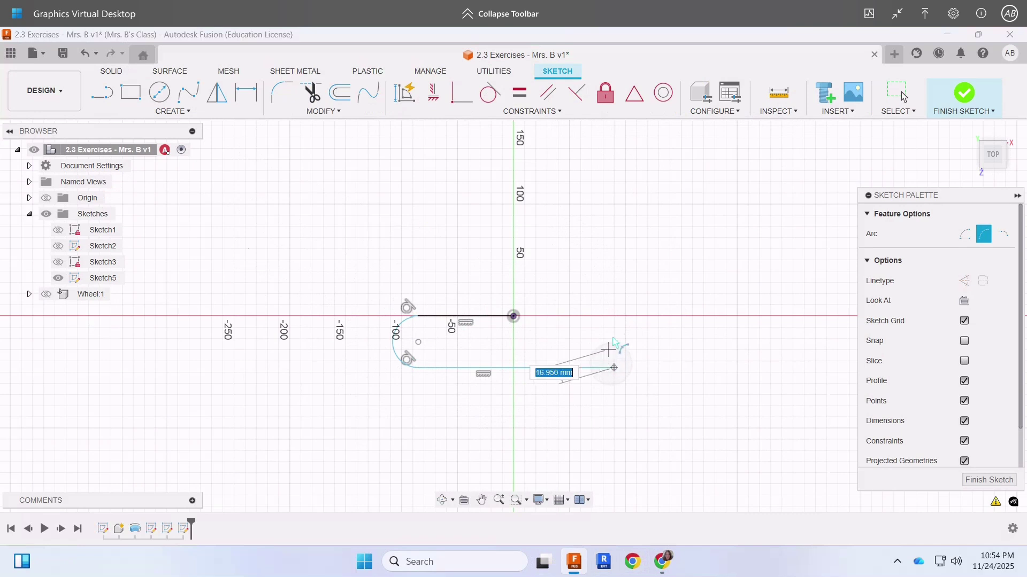
left_click(614, 334)
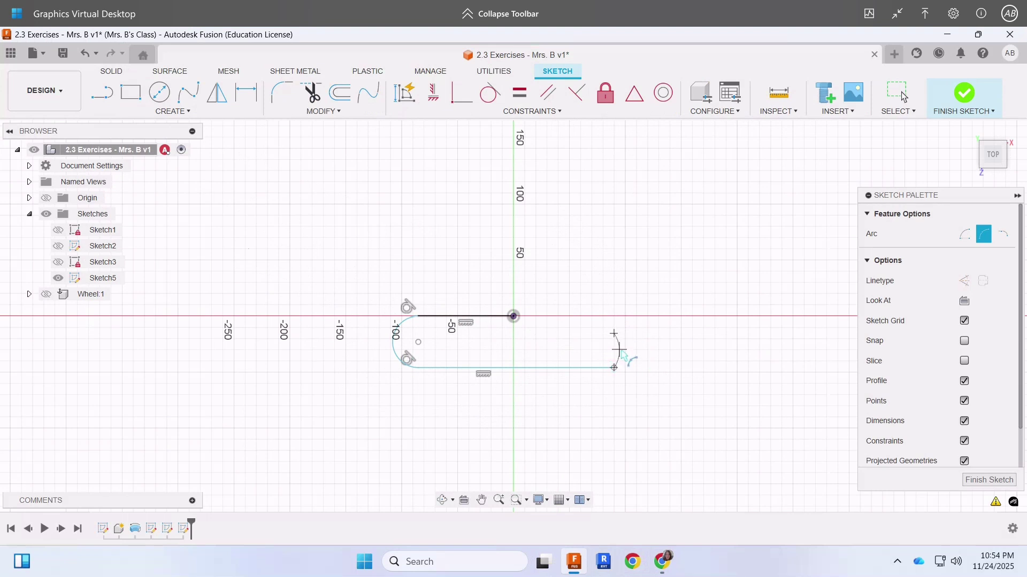
left_click(619, 348)
- Sketch a horizontal line about 151 mm long from the right arc's upper end back leftward inside the outer loop
left_click(102, 92)
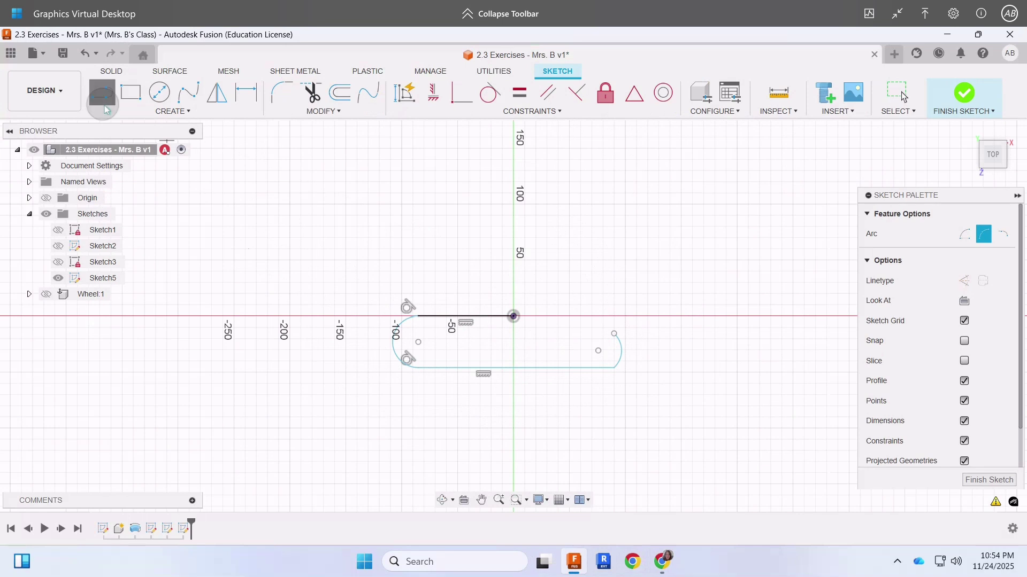
left_click(613, 335)
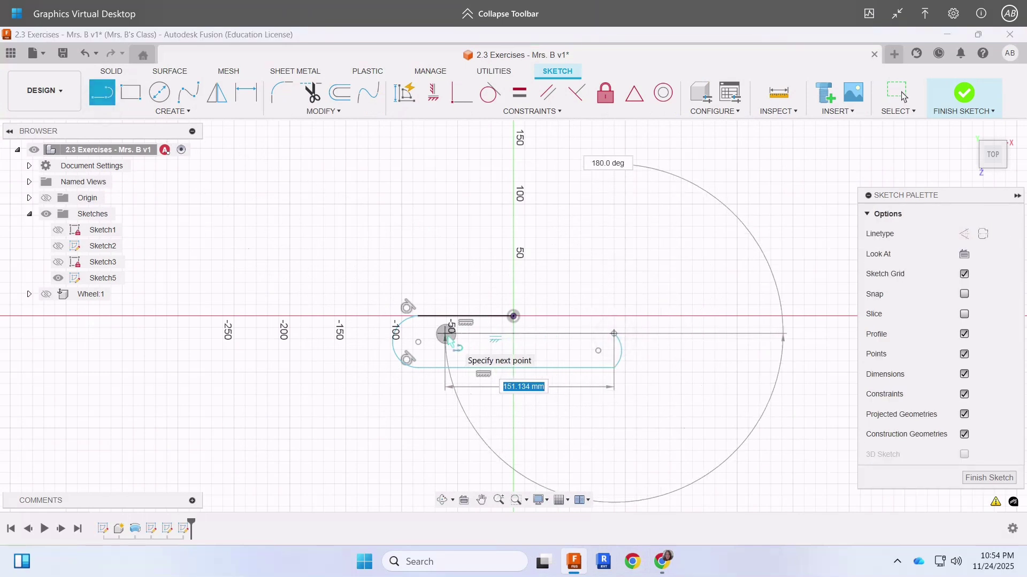
left_click(444, 334)
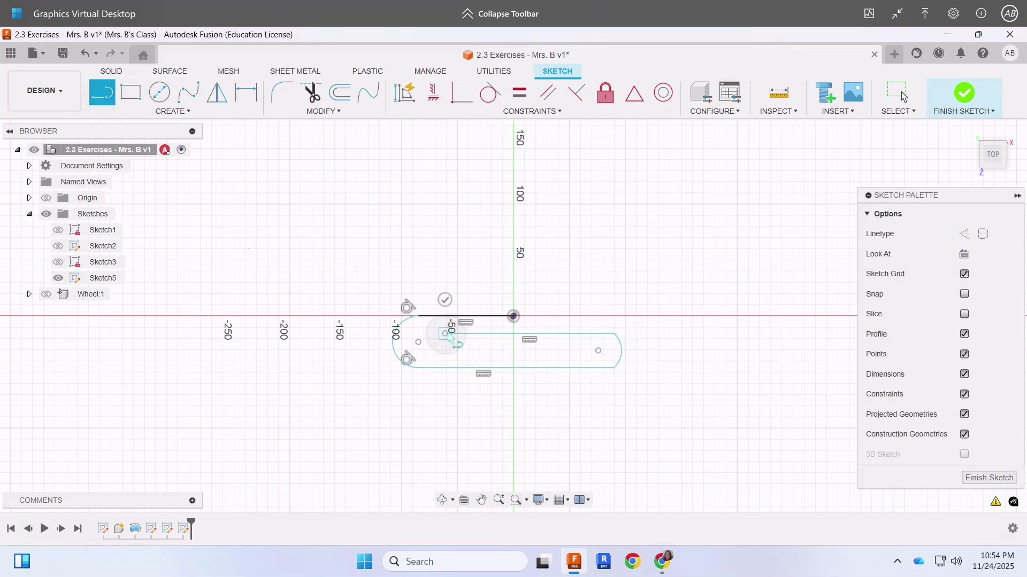
- Add a small 3-point arc from the inner line's left end to a point straight below it, bulging left and tangent to the line
left_click(172, 111)
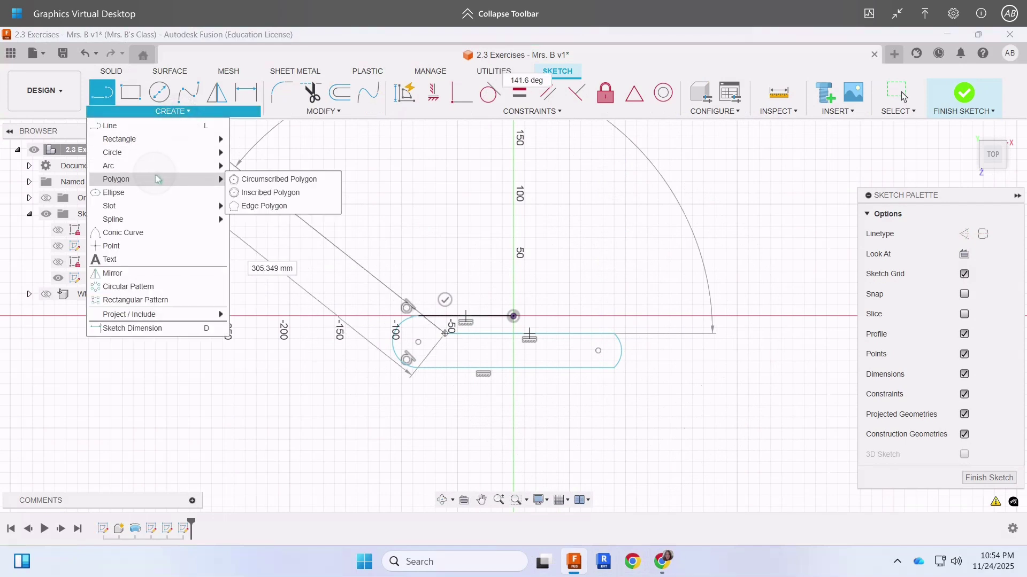
mouse_move(160, 165)
left_click(249, 179)
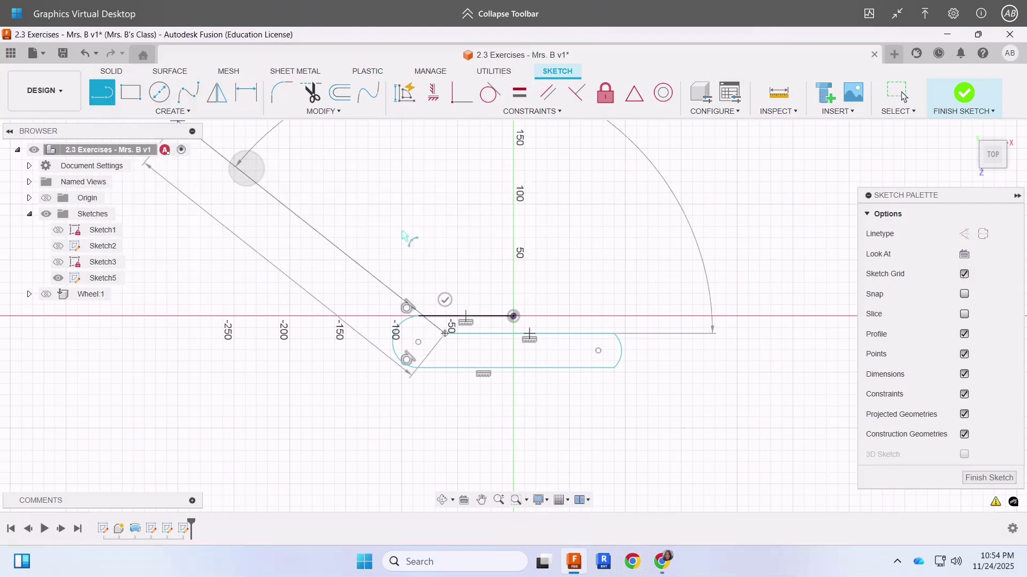
scroll(461, 374, "up", 2)
scroll(458, 371, "up", 2)
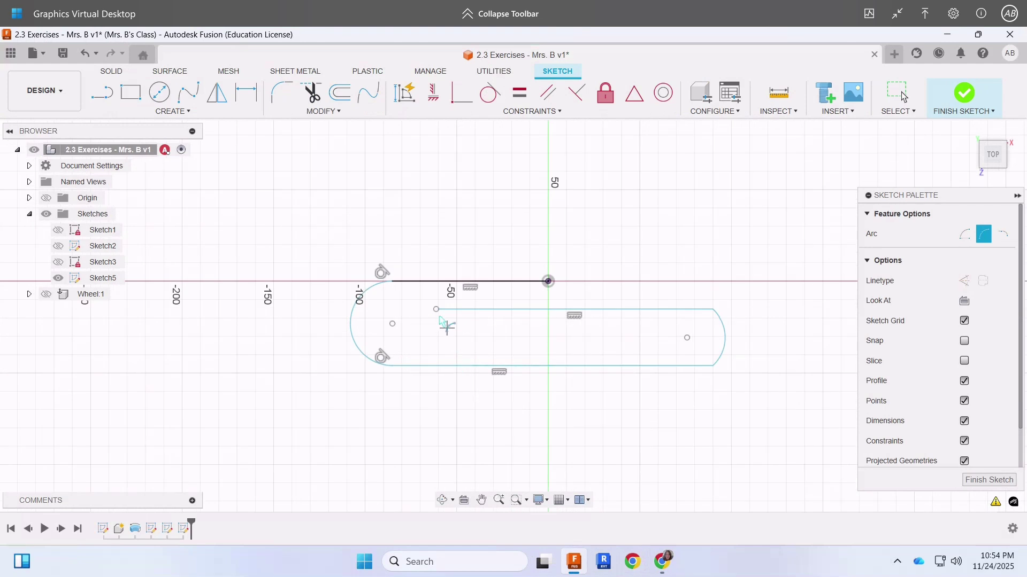
left_click(436, 310)
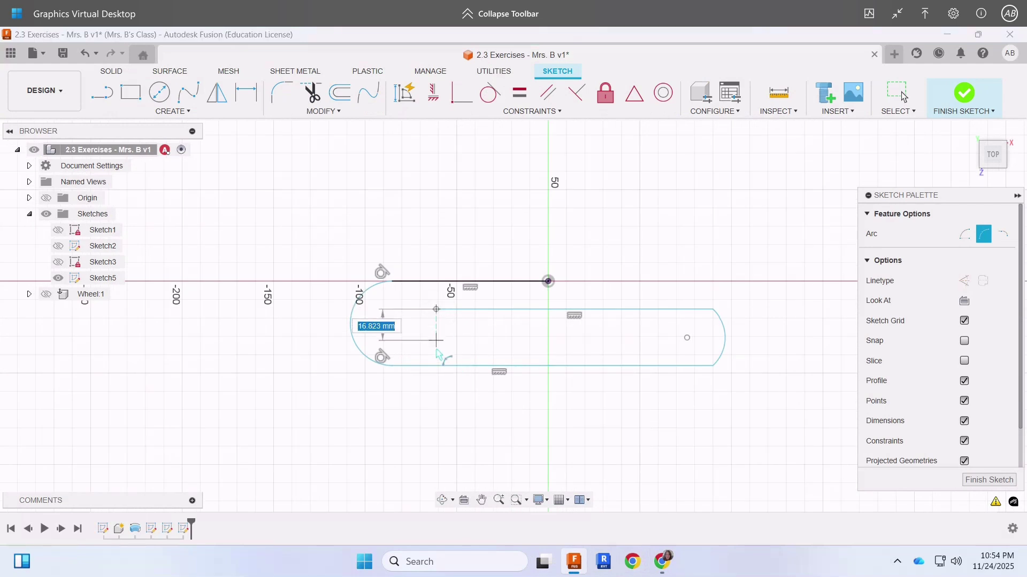
left_click(436, 345)
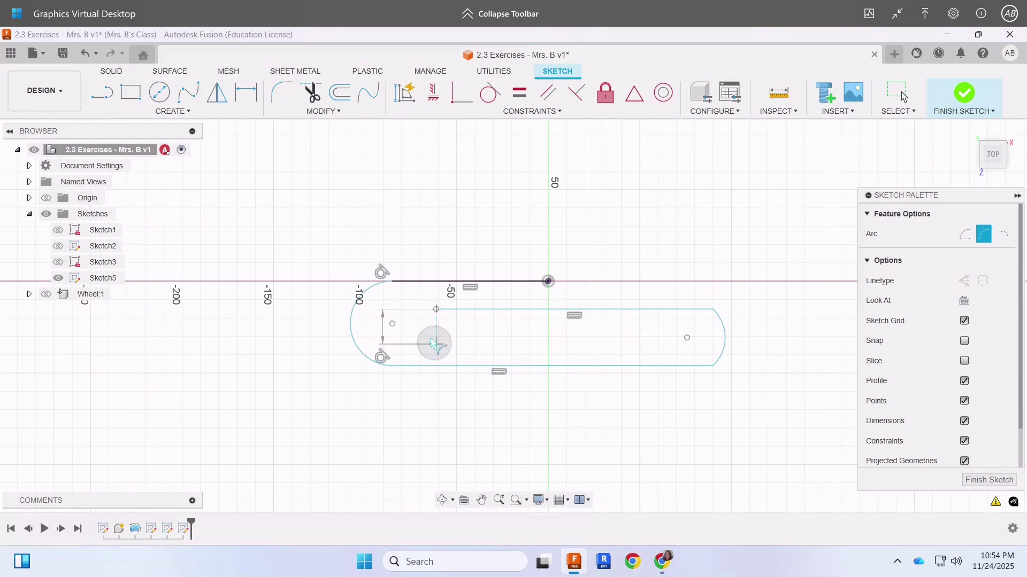
left_click(422, 331)
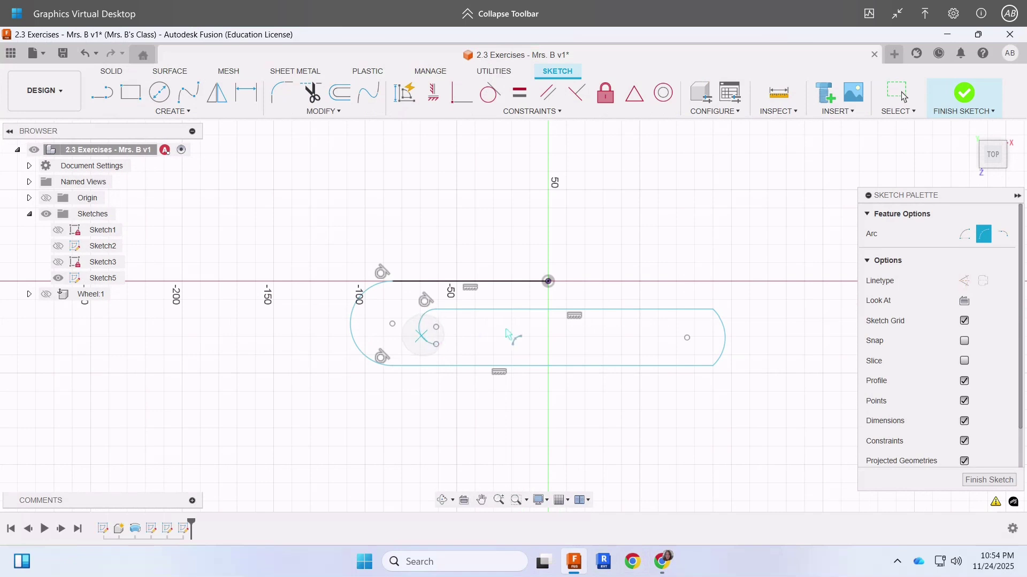
- Sketch a horizontal line from the small inner arc's lower end rightward to the vertical axis
left_click(101, 93)
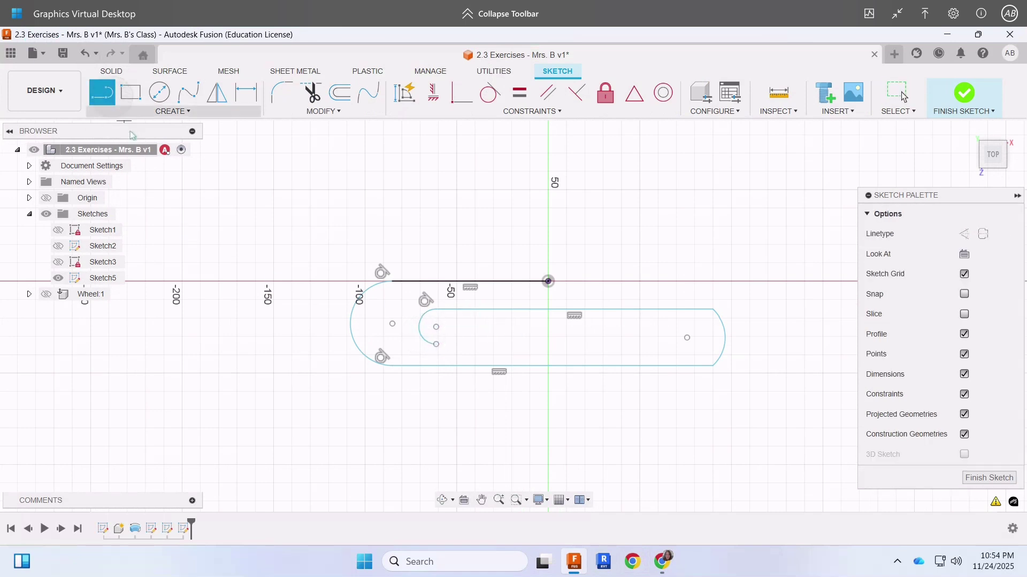
left_click(436, 344)
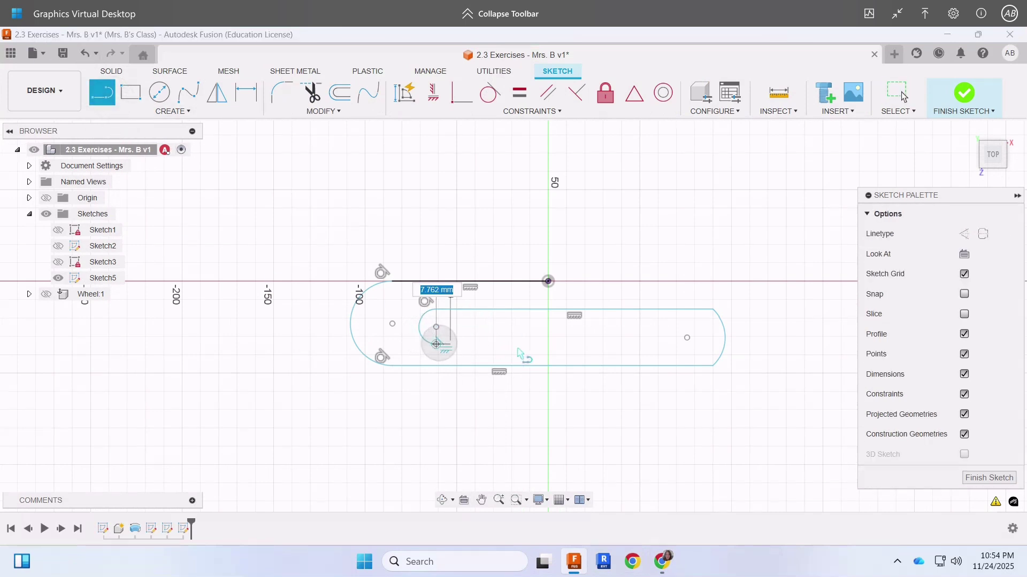
left_click(548, 344)
key("Escape")
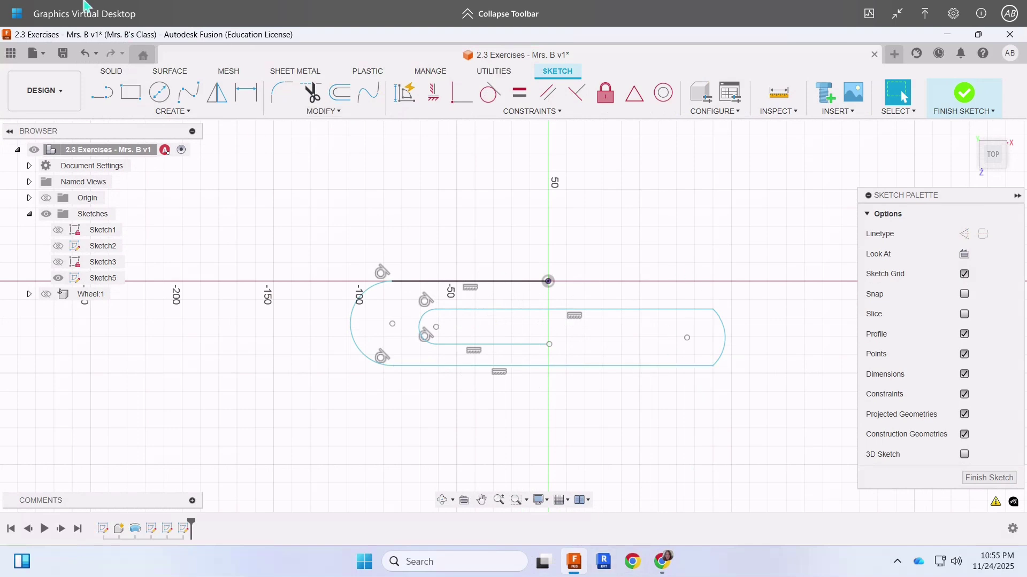
- Dimension the uppermost line, which starts at the origin, to a length of 75 mm
left_click(246, 92)
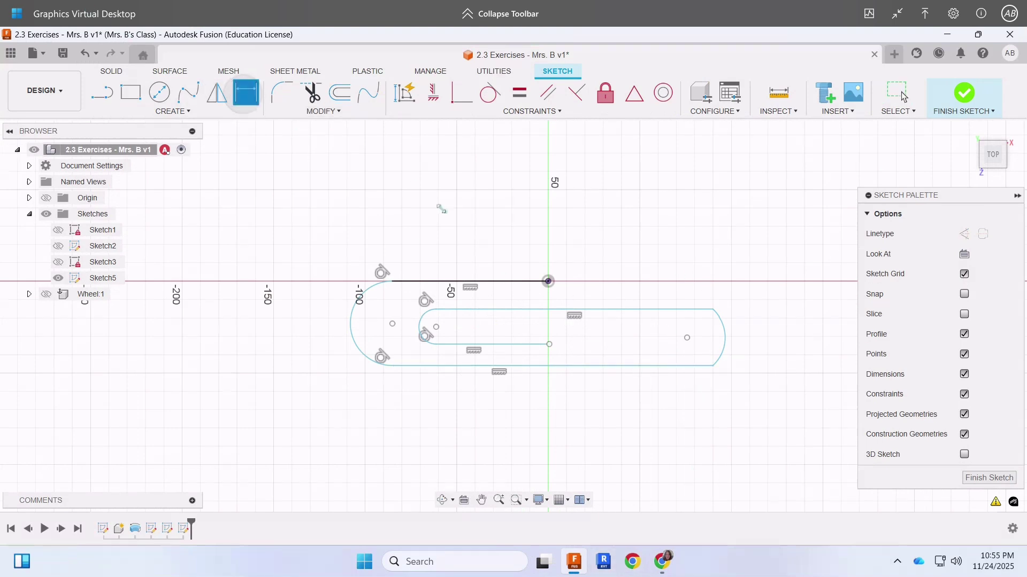
left_click(521, 282)
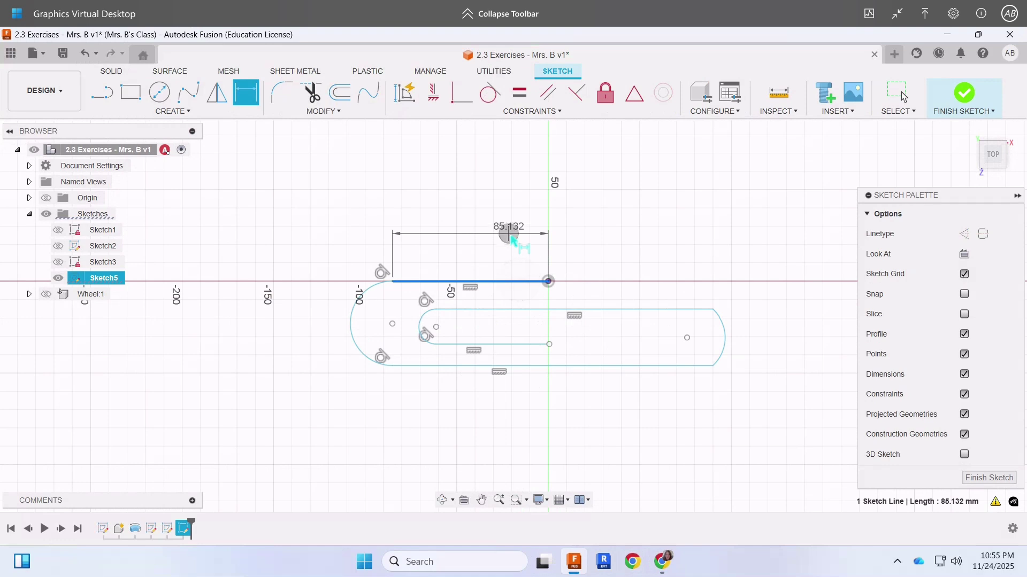
left_click(512, 240)
type("75")
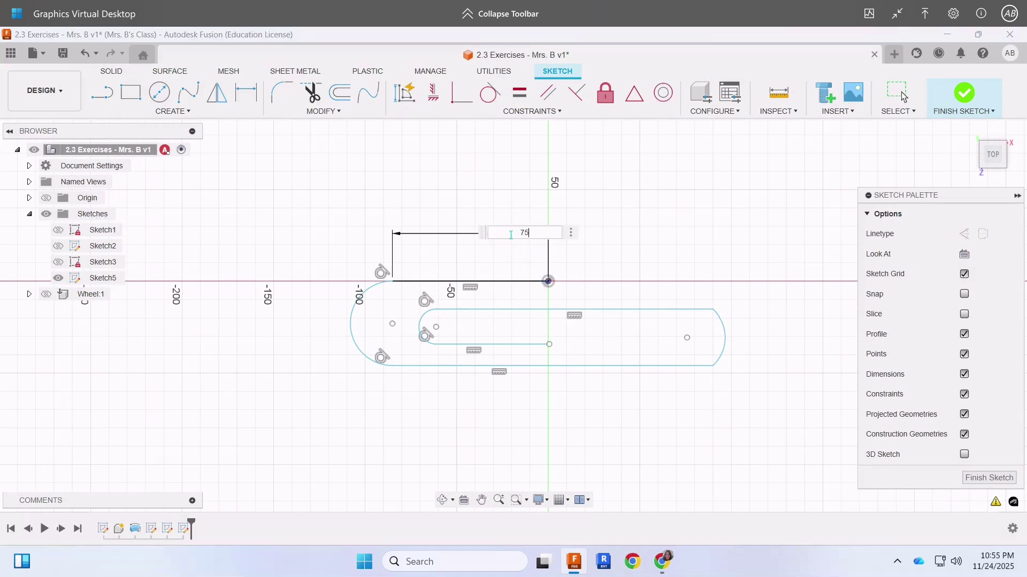
key("Return")
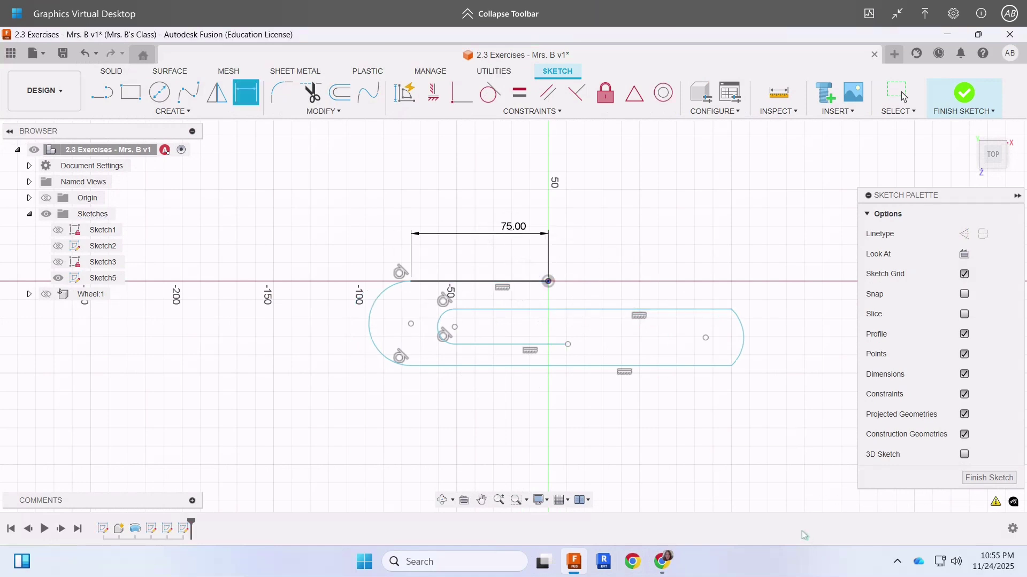
- Check the dimensioned drawing in the browser's instructions document and, back in Fusion, dimension the large left arc with a 20 mm radius
left_click(665, 563)
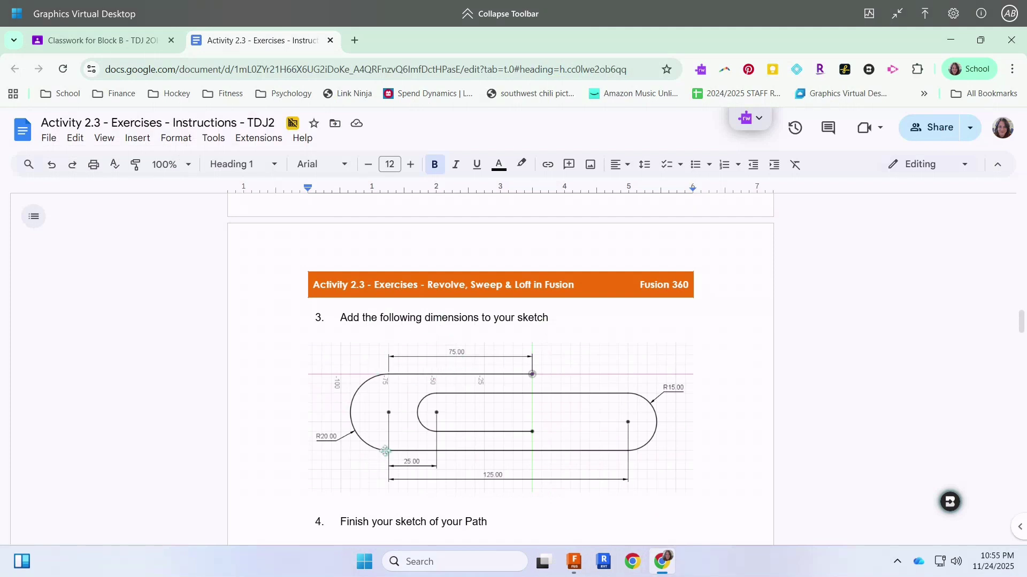
left_click(573, 562)
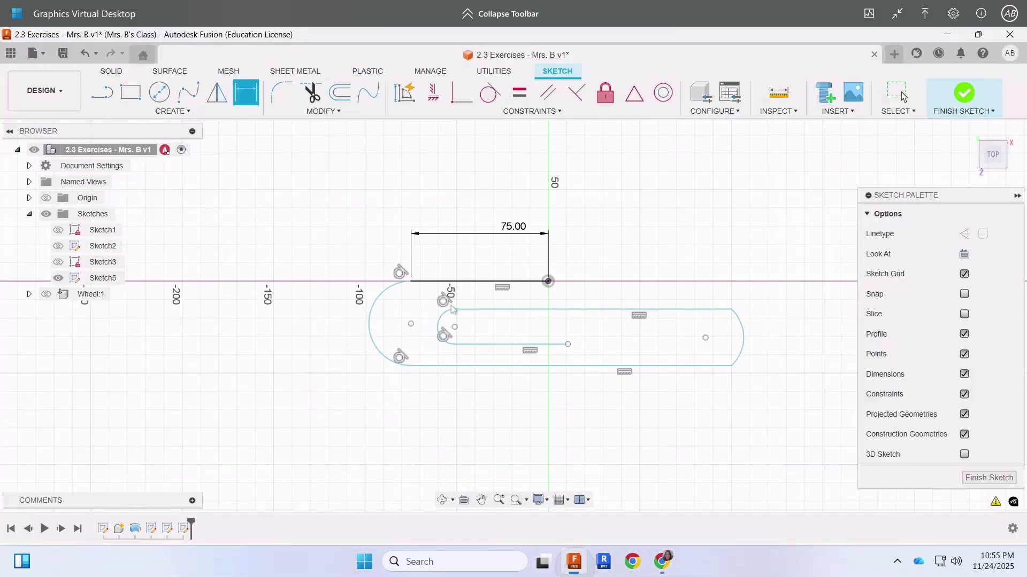
left_click(377, 302)
left_click(328, 264)
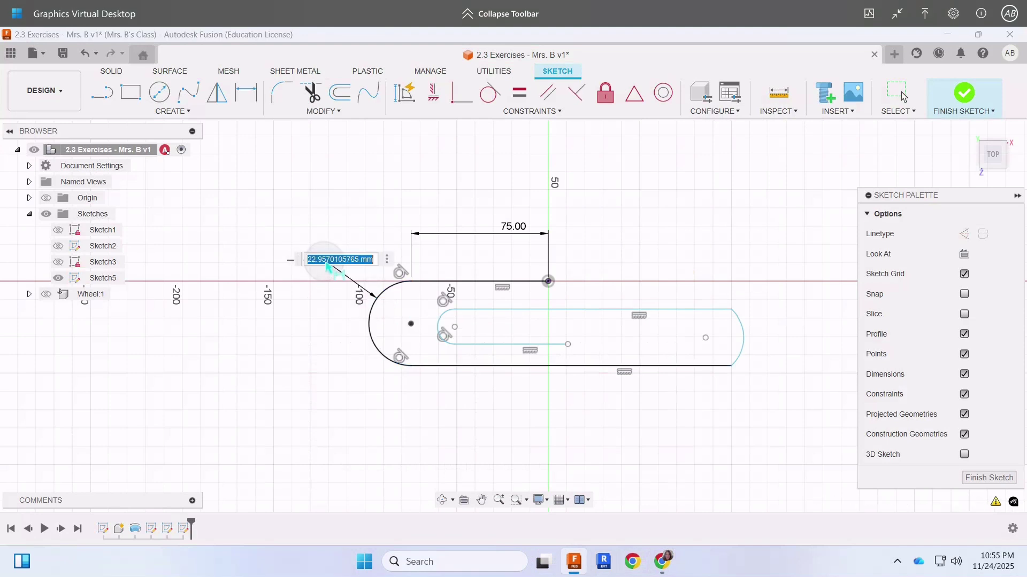
type("20")
key("Return")
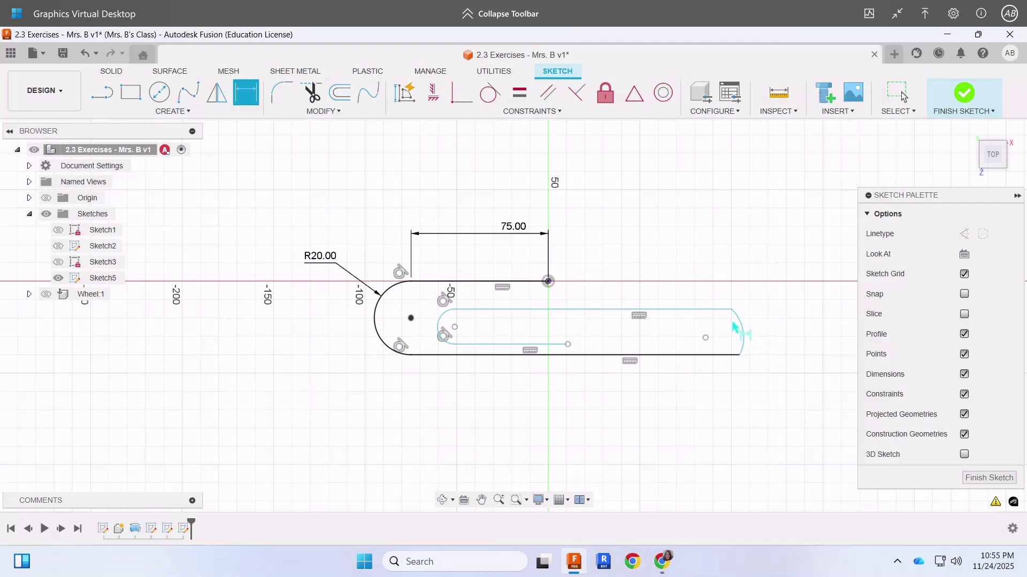
- Dimension the right end arc of the path with a 15 mm radius
left_click(744, 338)
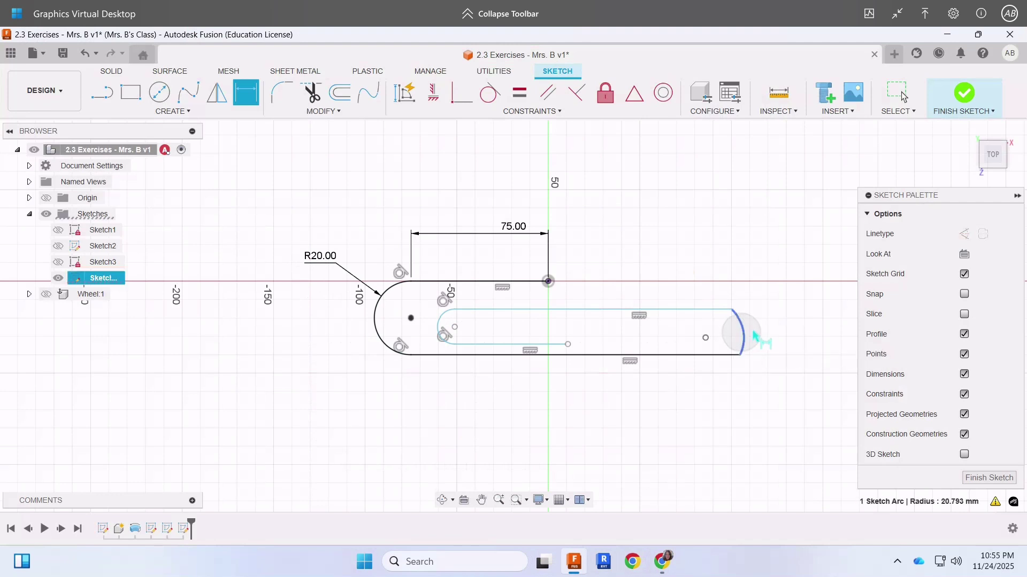
left_click(793, 324)
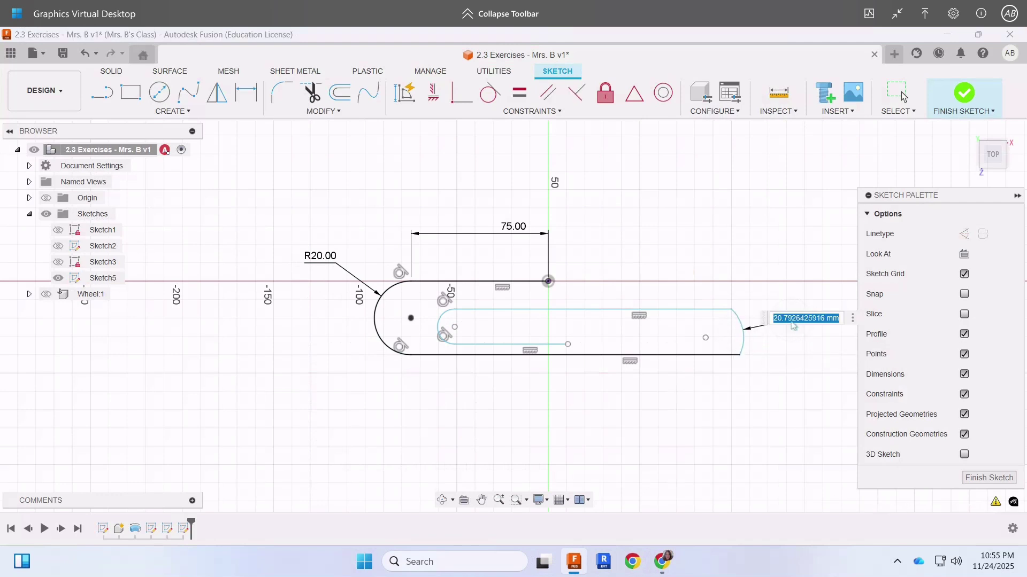
type("15")
key("Return")
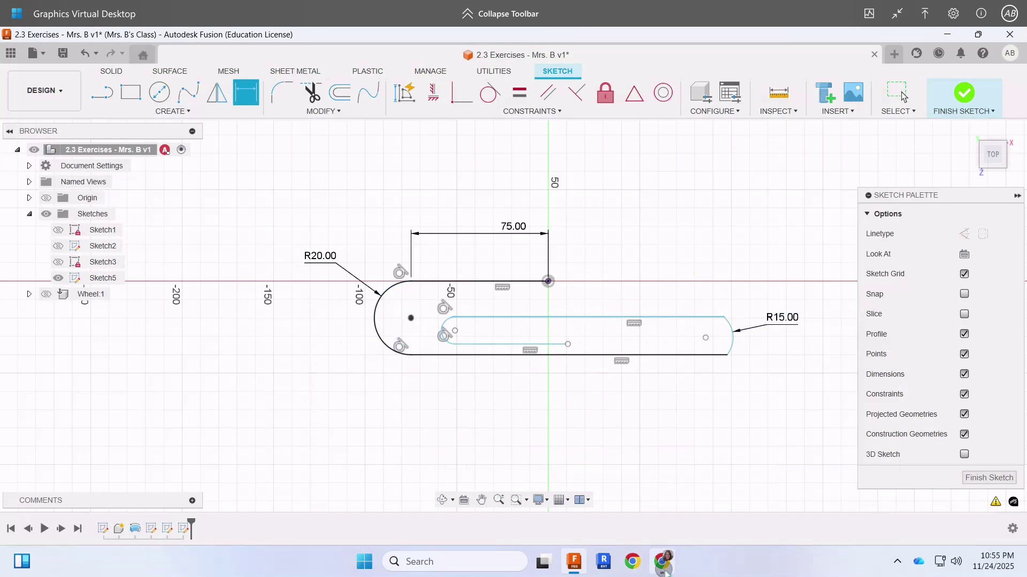
- Recheck the drawing in the browser and, back in Fusion, dimension the horizontal distance between the large left and right arc centres as 125 mm
left_click(661, 561)
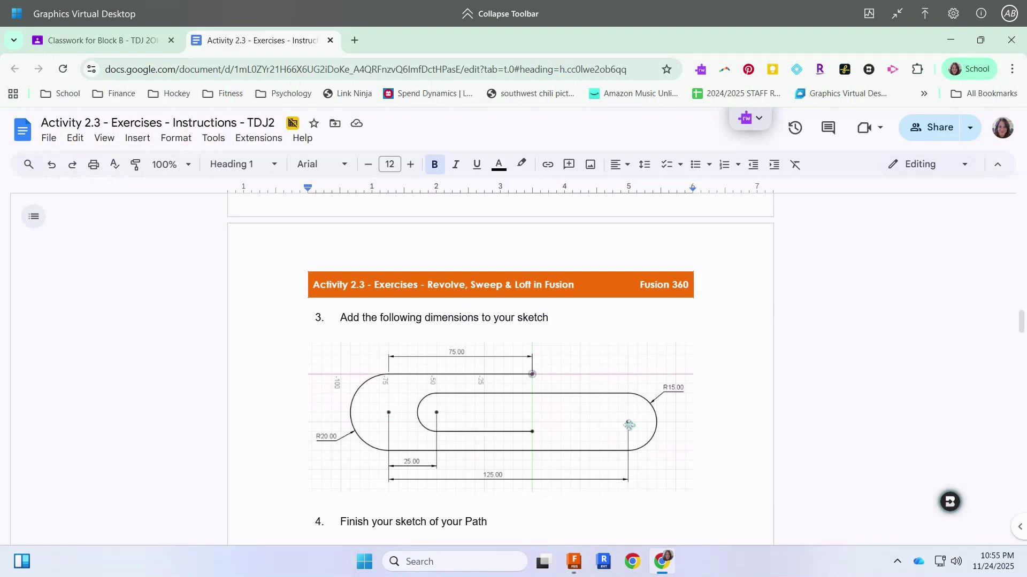
left_click(573, 561)
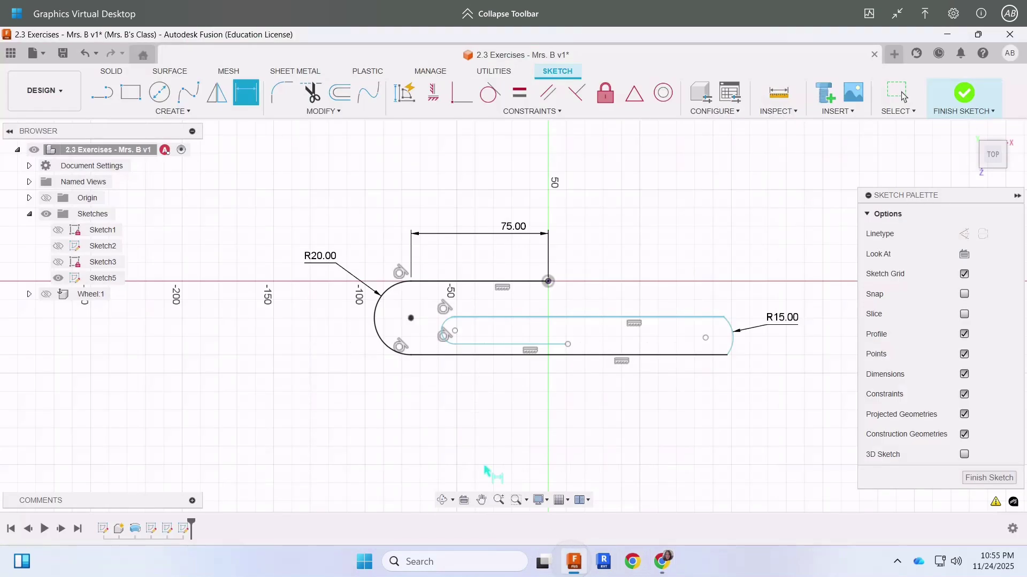
left_click(410, 318)
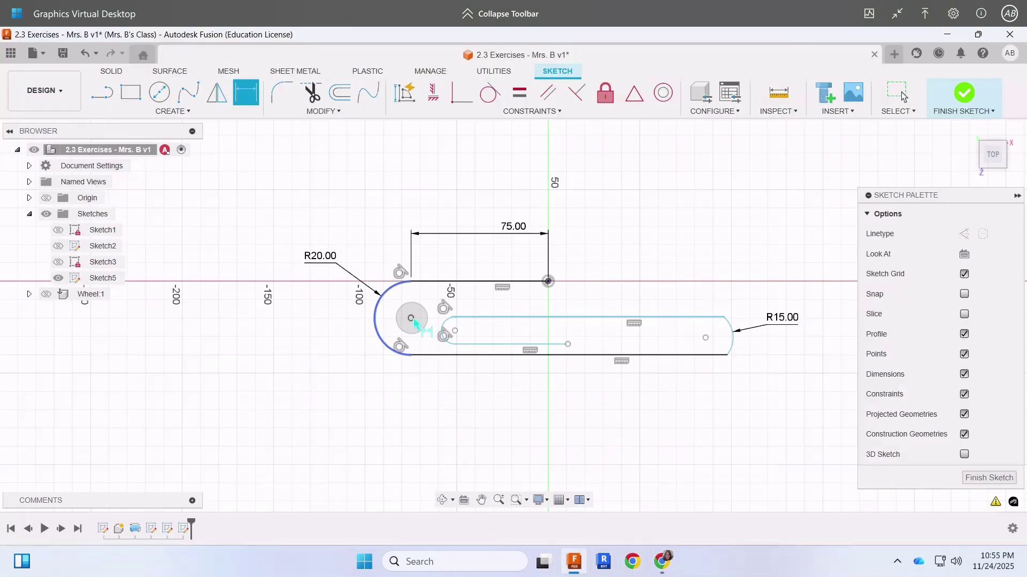
left_click(705, 338)
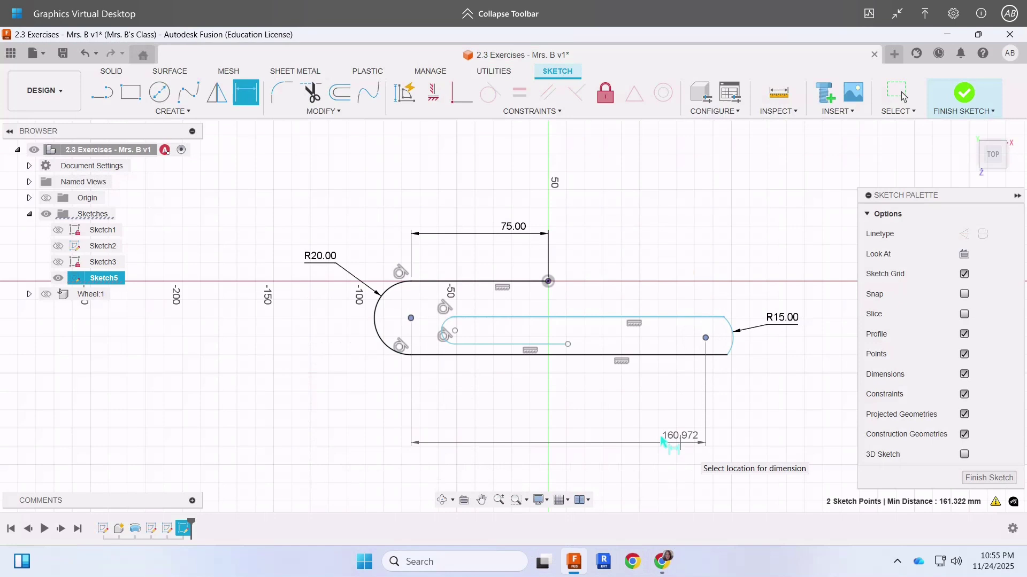
left_click(603, 441)
type("125")
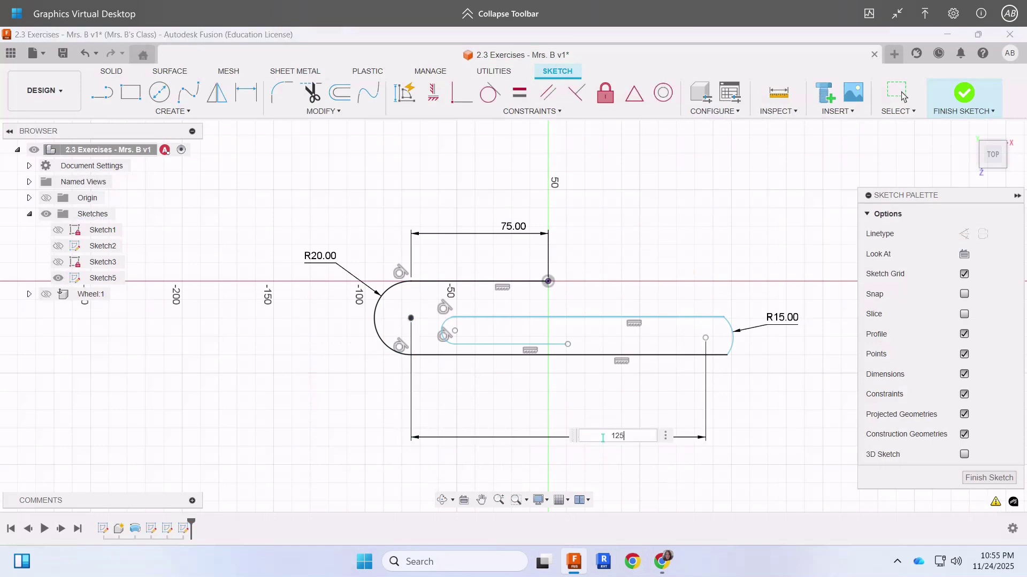
key("Return")
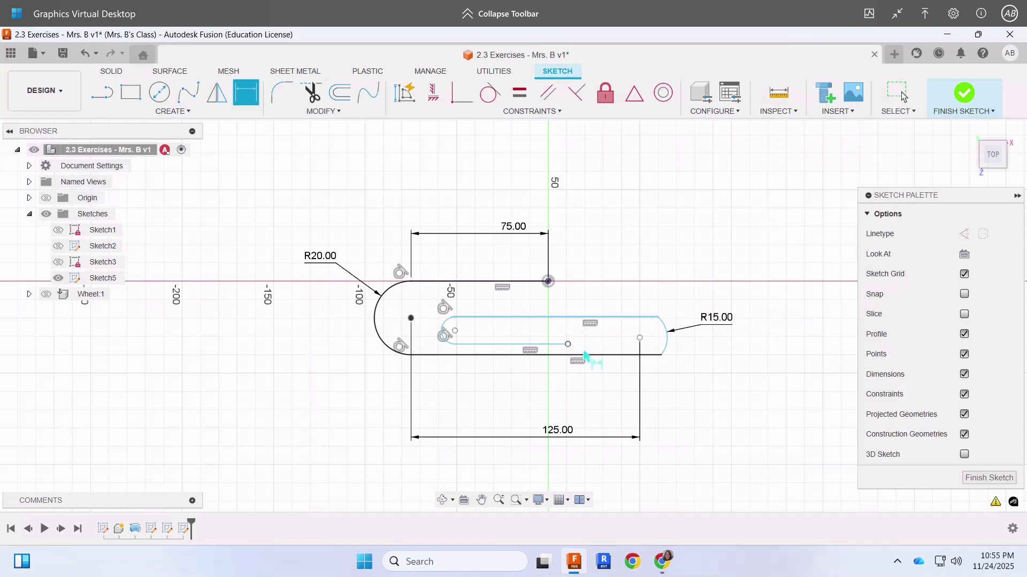
- Dimension the lowest horizontal line of the outer loop to a length of 125 mm
scroll(585, 356, "up", 1)
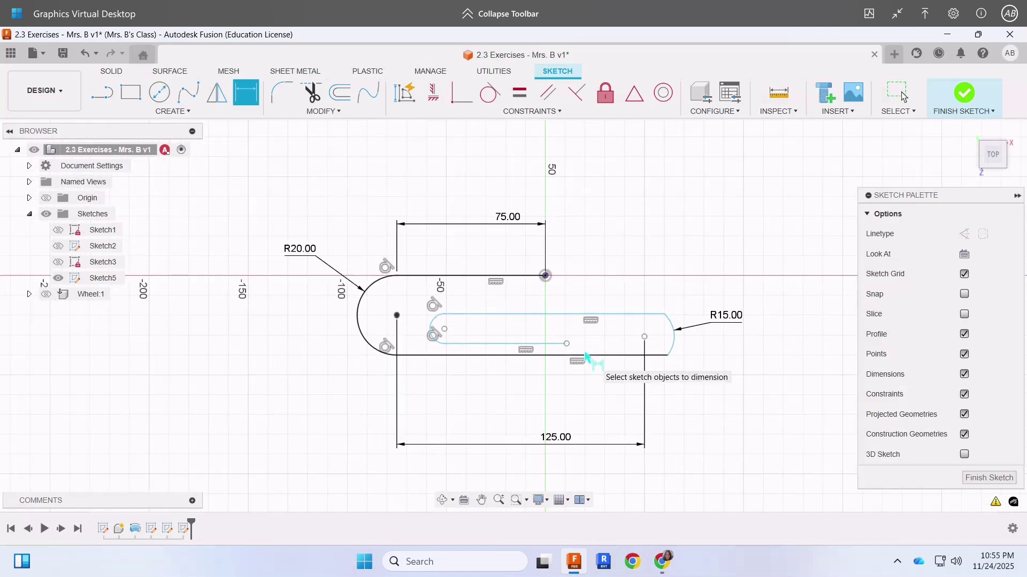
left_click(490, 363)
left_click(490, 393)
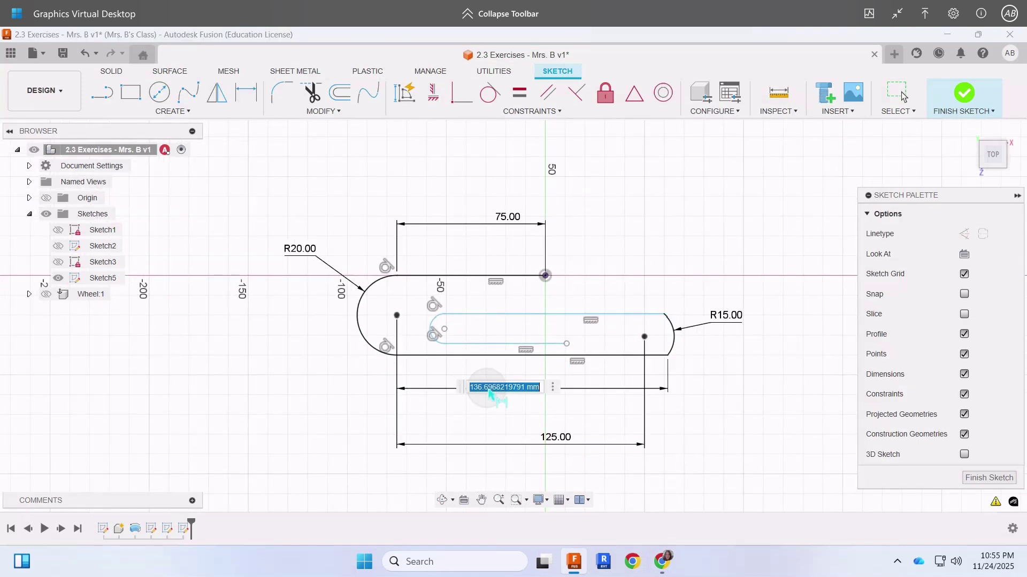
type("125")
key("Return")
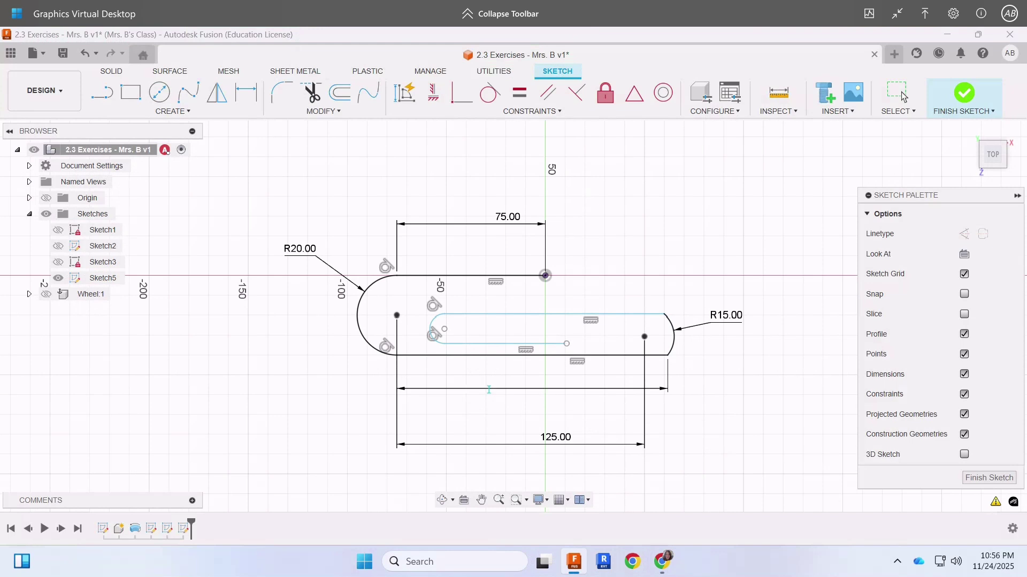
- Align the small inner arc's centre horizontally with the large left arc's centre using a Horizontal/Vertical constraint
scroll(645, 332, "up", 3)
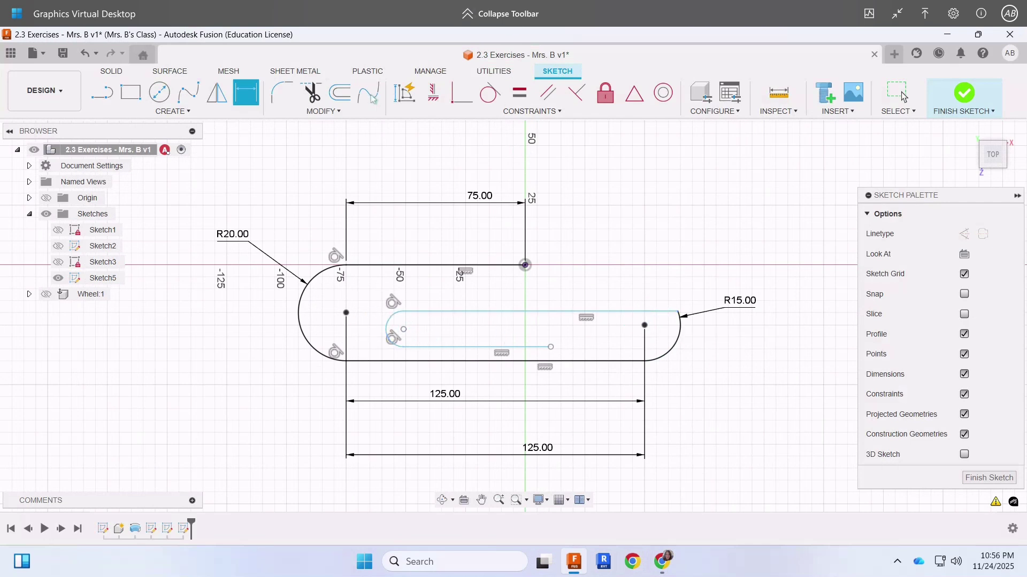
left_click(436, 105)
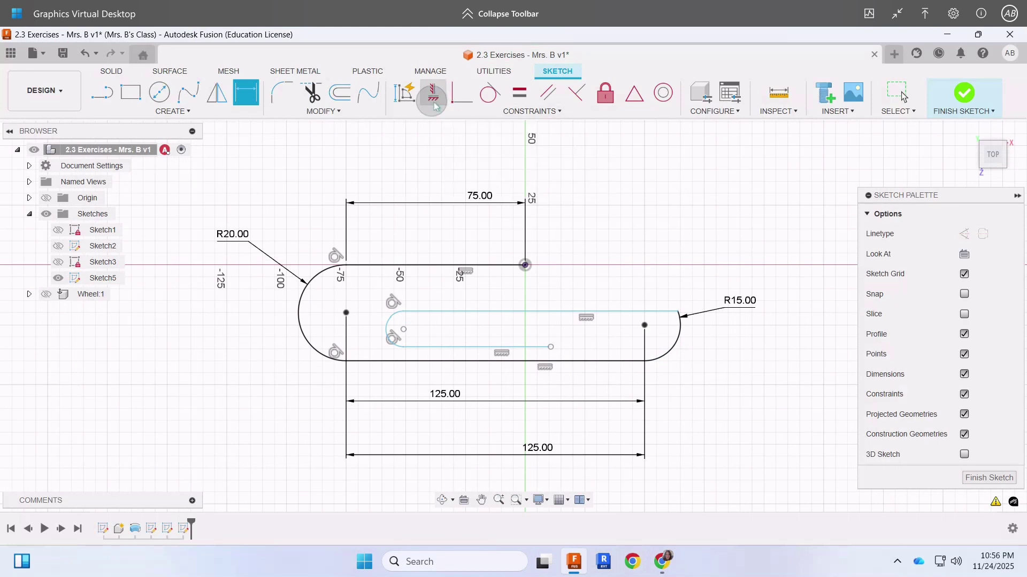
left_click(395, 328)
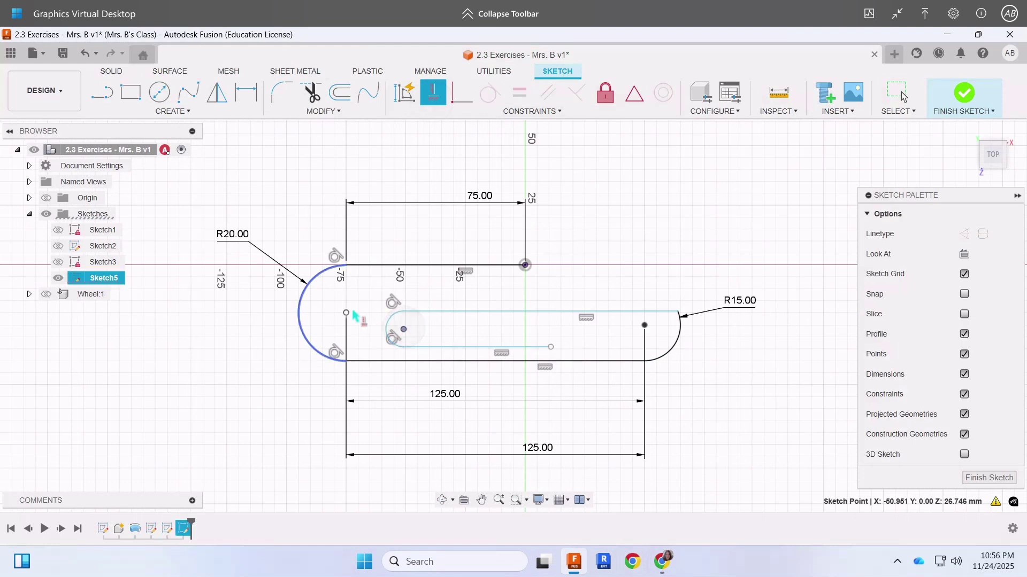
left_click(346, 312)
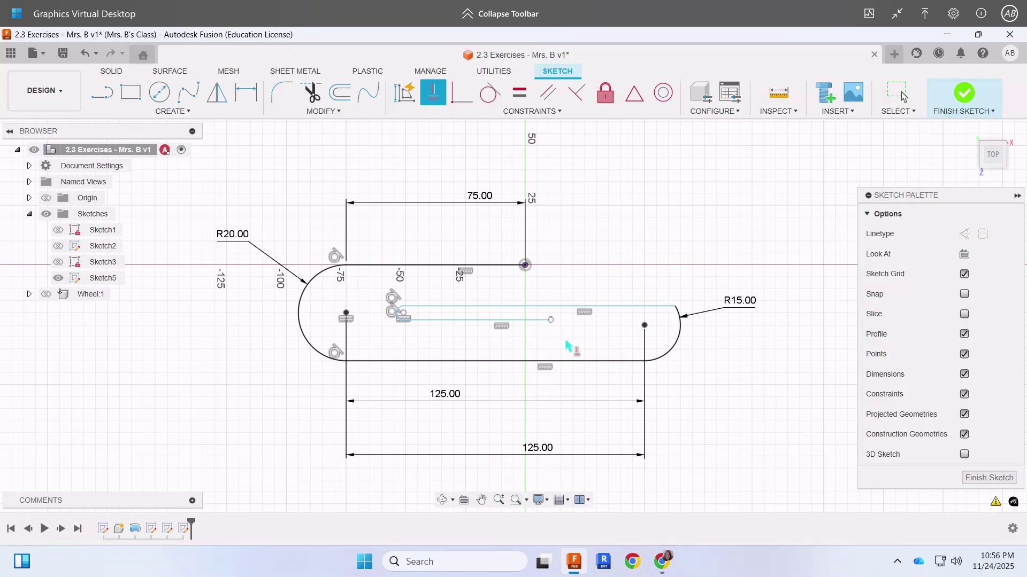
- Consult the drawing in the browser and, back in Fusion, dimension the distance between the large left and small inner arc centres as 25 mm
scroll(663, 316, "up", 2)
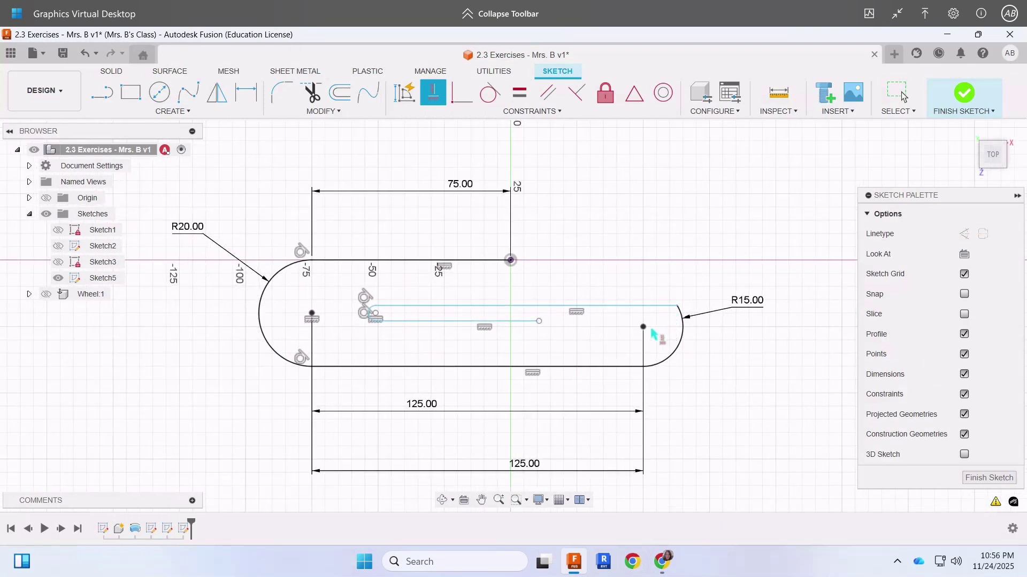
left_click(660, 562)
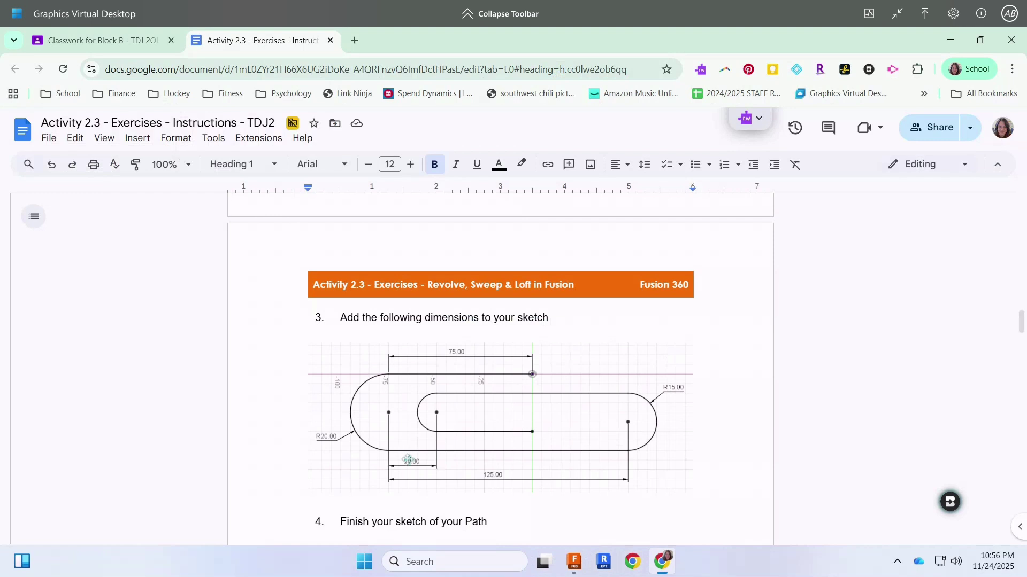
left_click(575, 561)
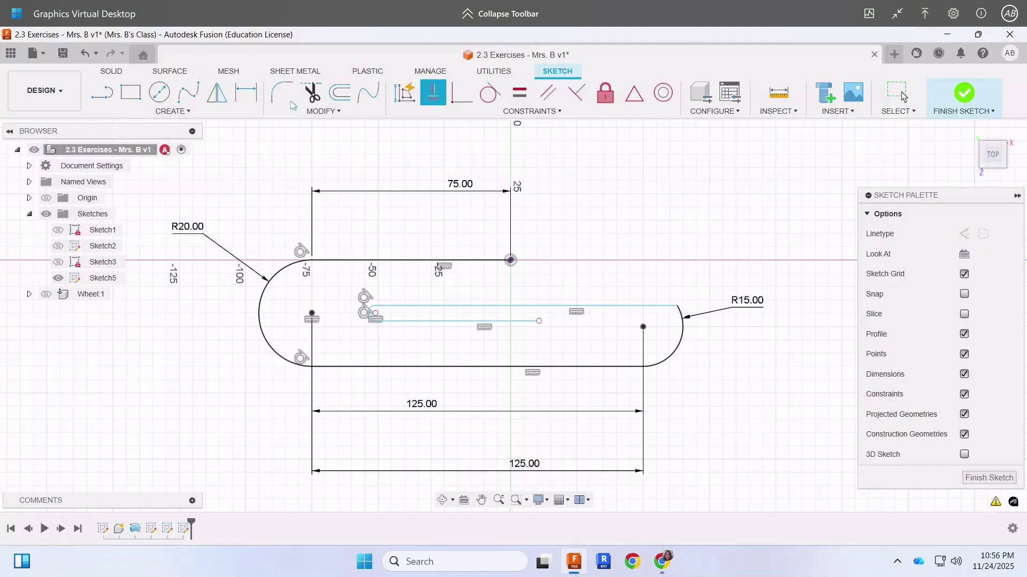
left_click(246, 92)
left_click(313, 315)
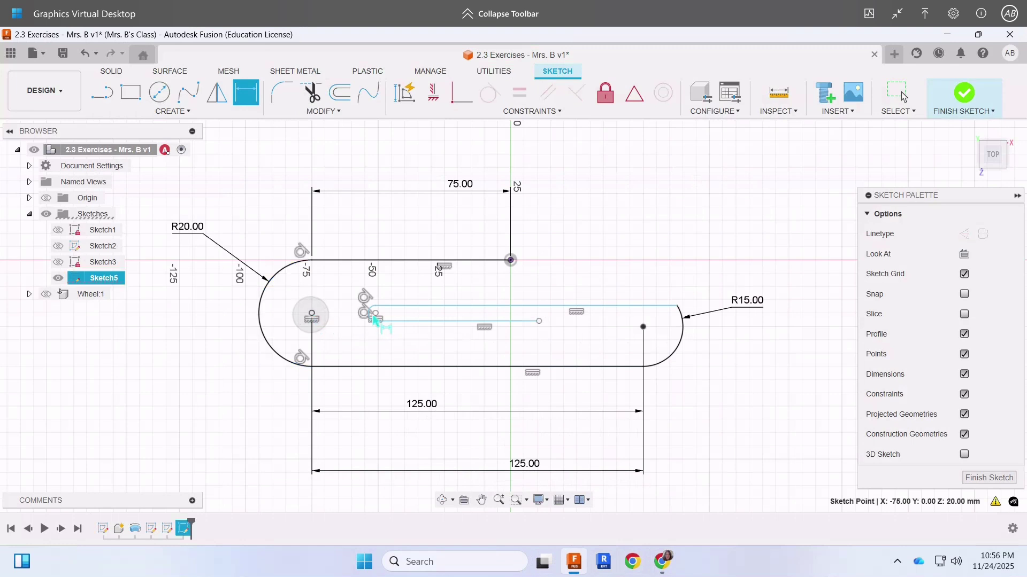
left_click(376, 315)
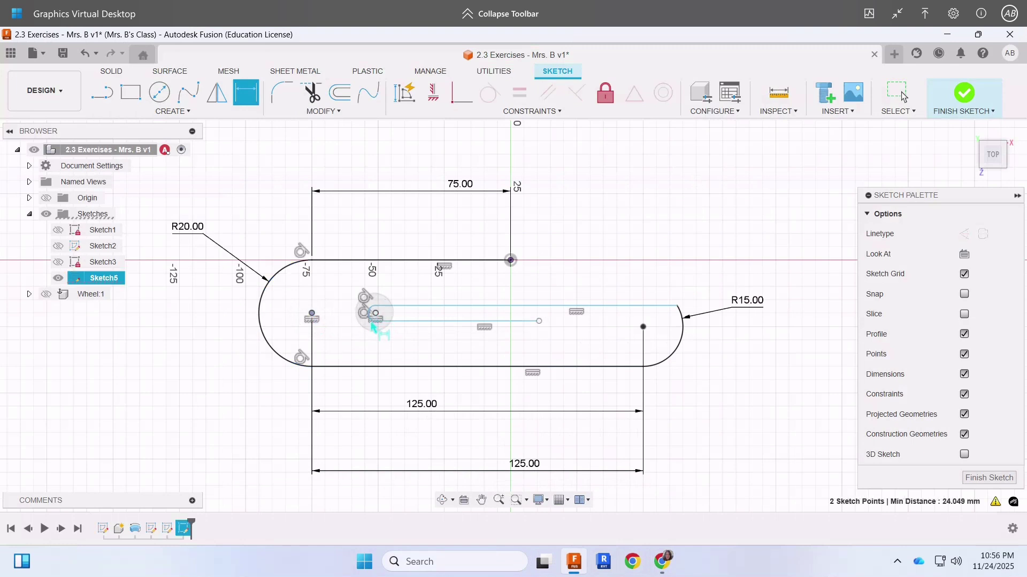
left_click(365, 345)
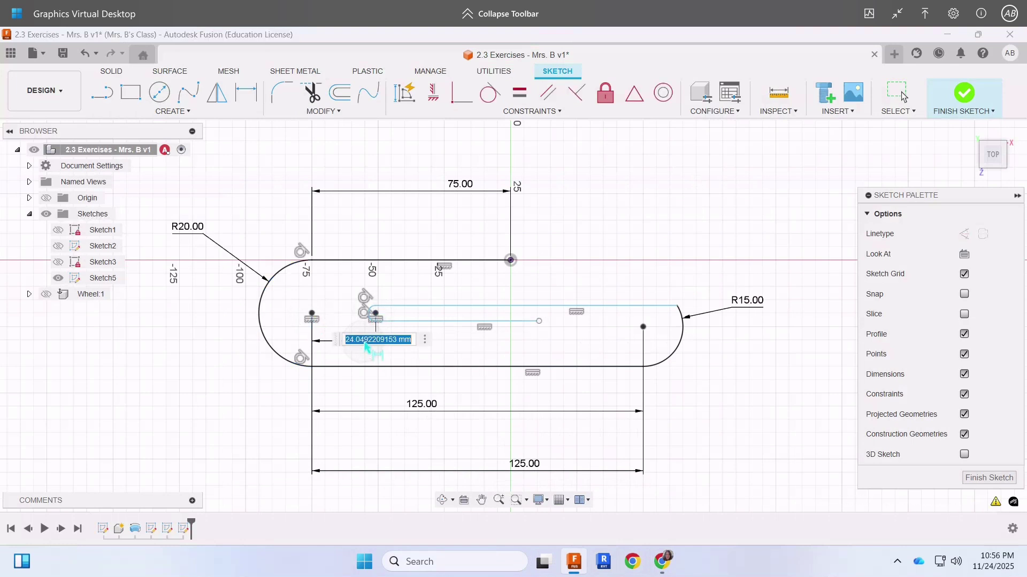
type("25")
key("Return")
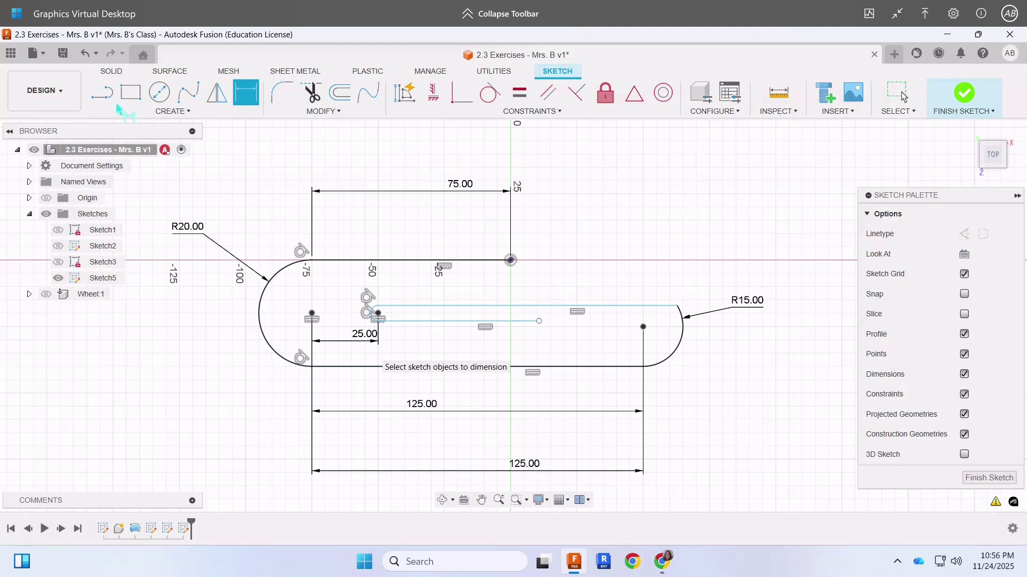
- Recheck the drawing in the browser and, back in Fusion, dimension the inner line's free end 75 mm horizontally from the large left arc's centre
left_click(662, 561)
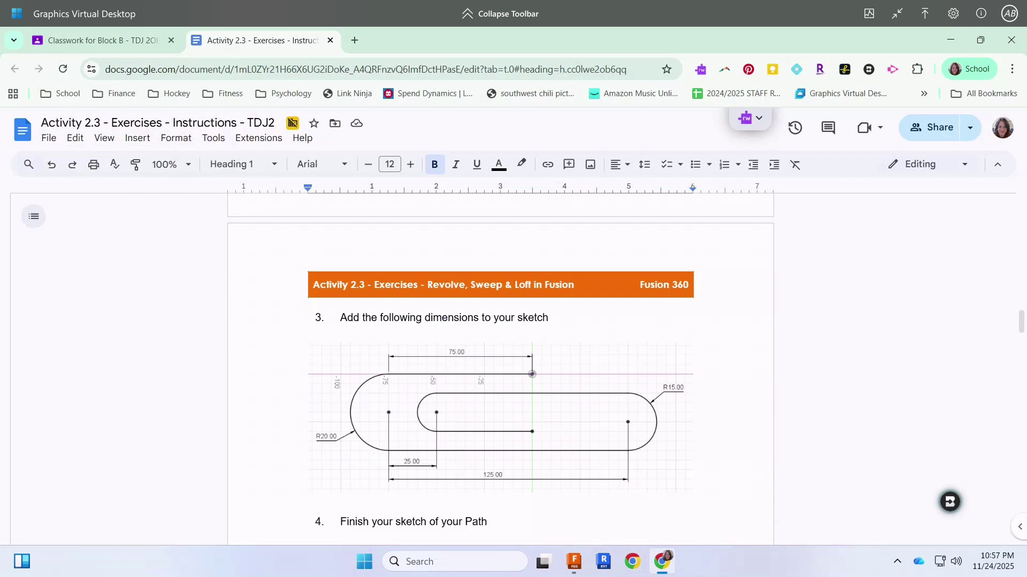
left_click(573, 561)
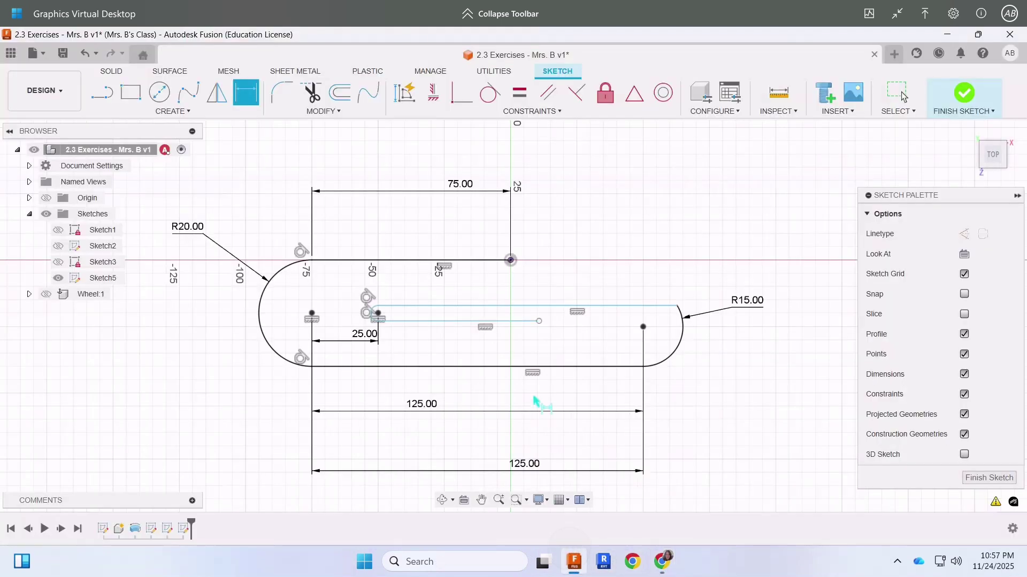
left_click(539, 321)
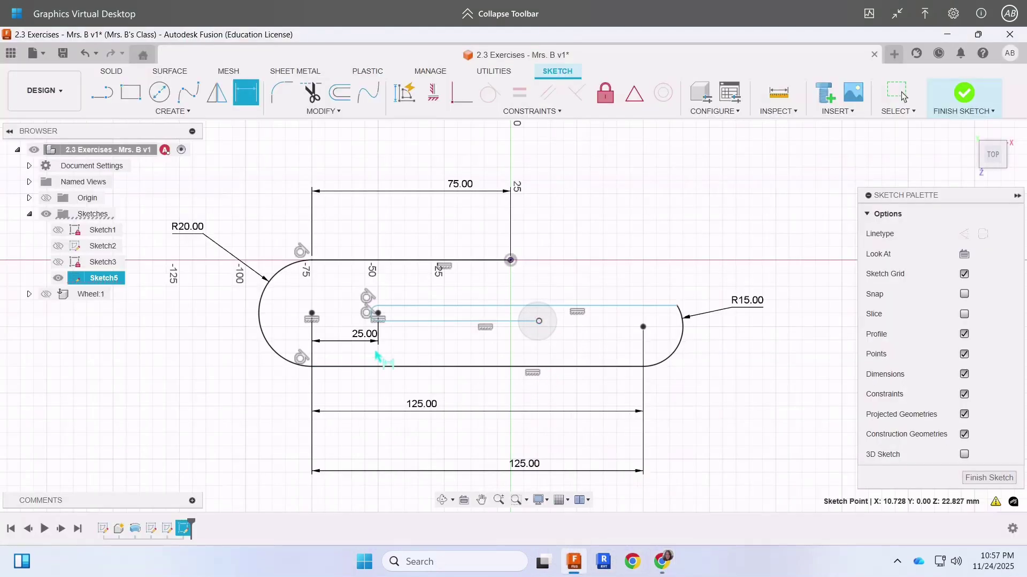
left_click(312, 313)
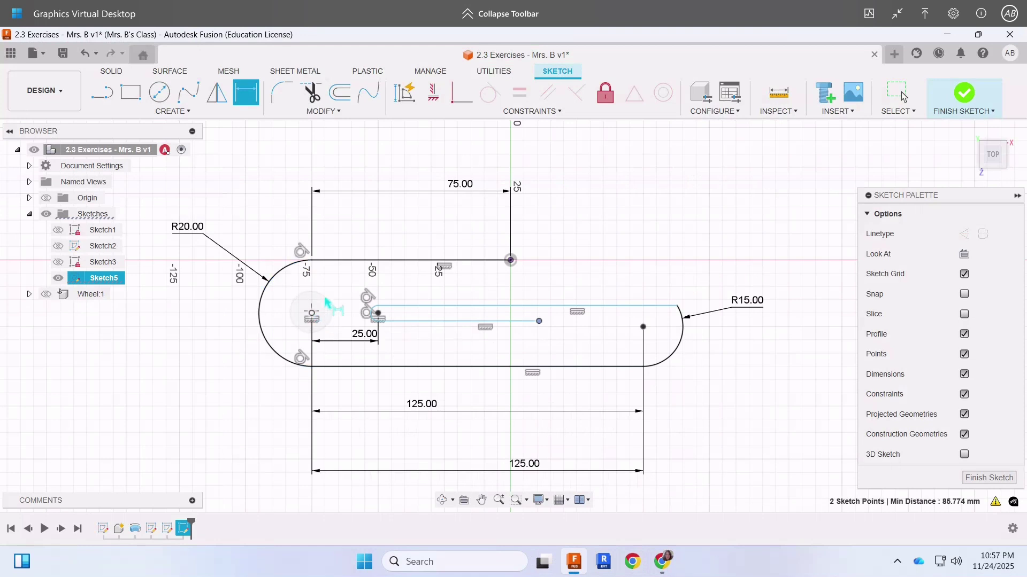
left_click(327, 287)
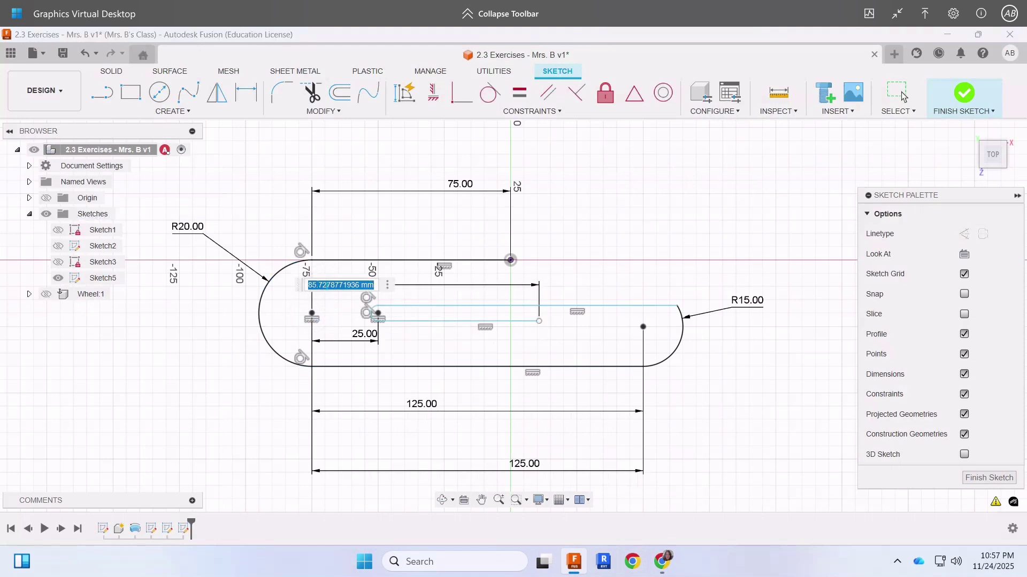
type("75")
key("Return")
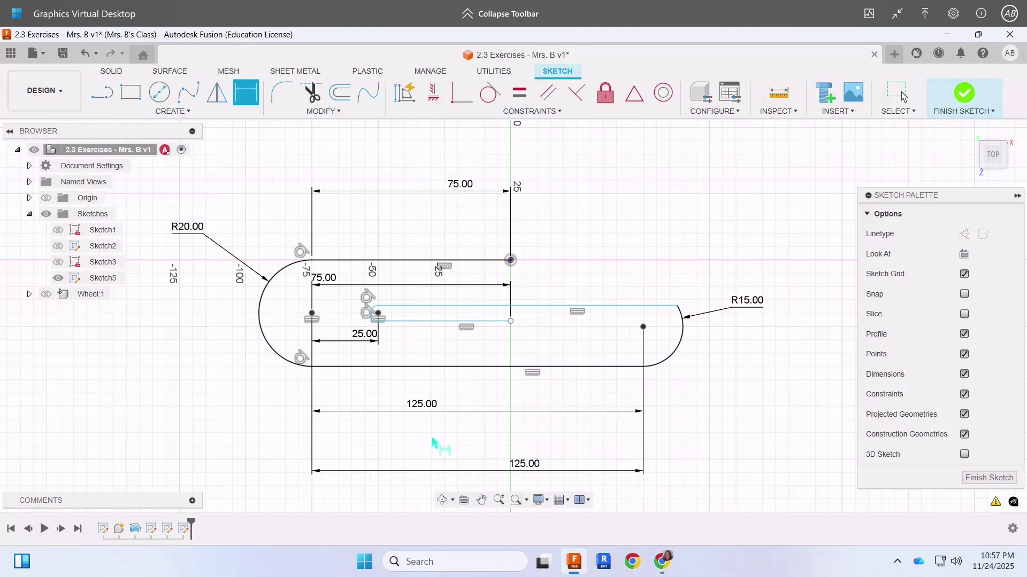
- Compare with the browser drawing and, back in Fusion, align the right arc's upper endpoint vertically with its centre using Horizontal/Vertical; finish the path sketch
left_click(664, 565)
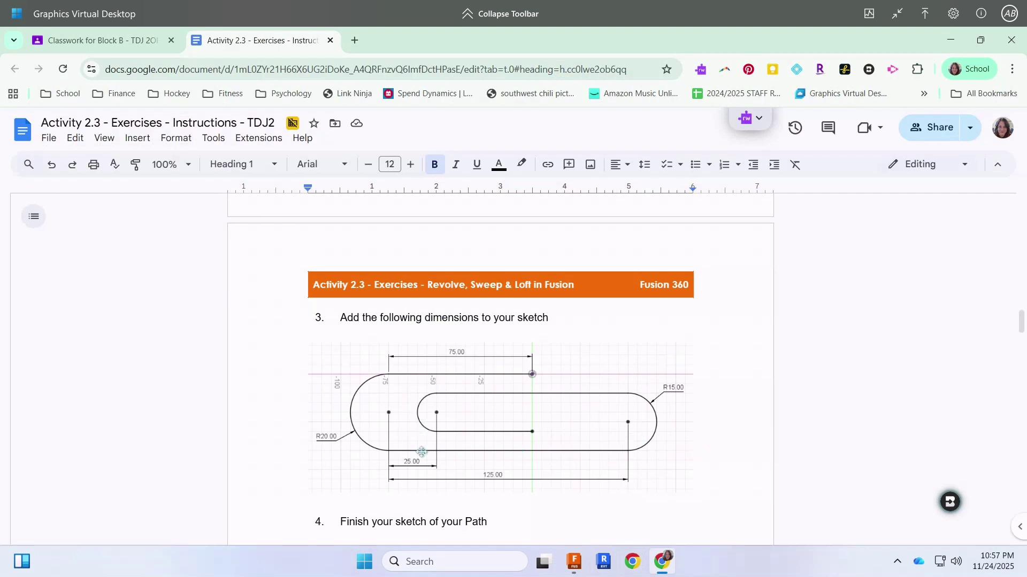
key("alt+Tab")
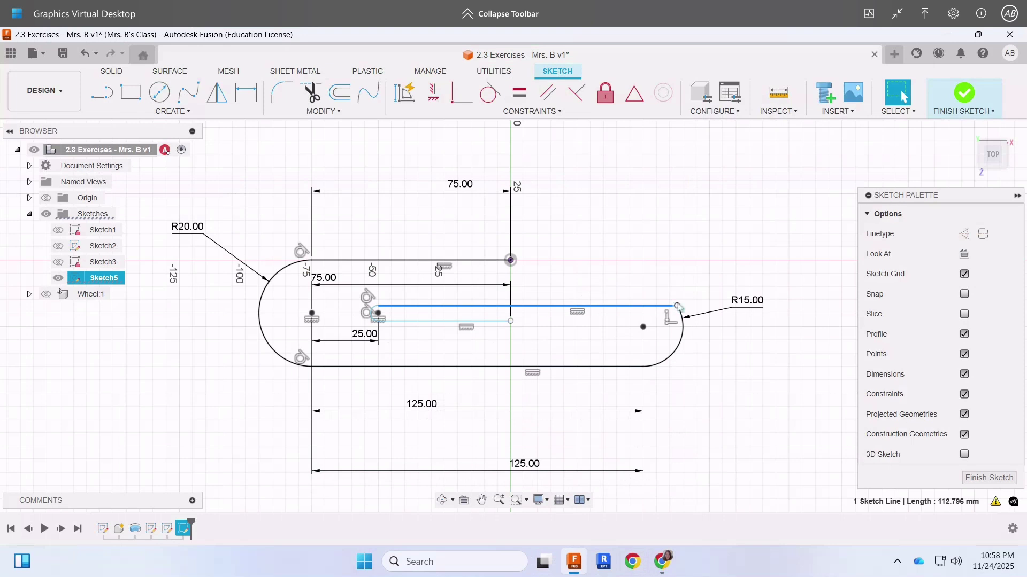
left_click(434, 95)
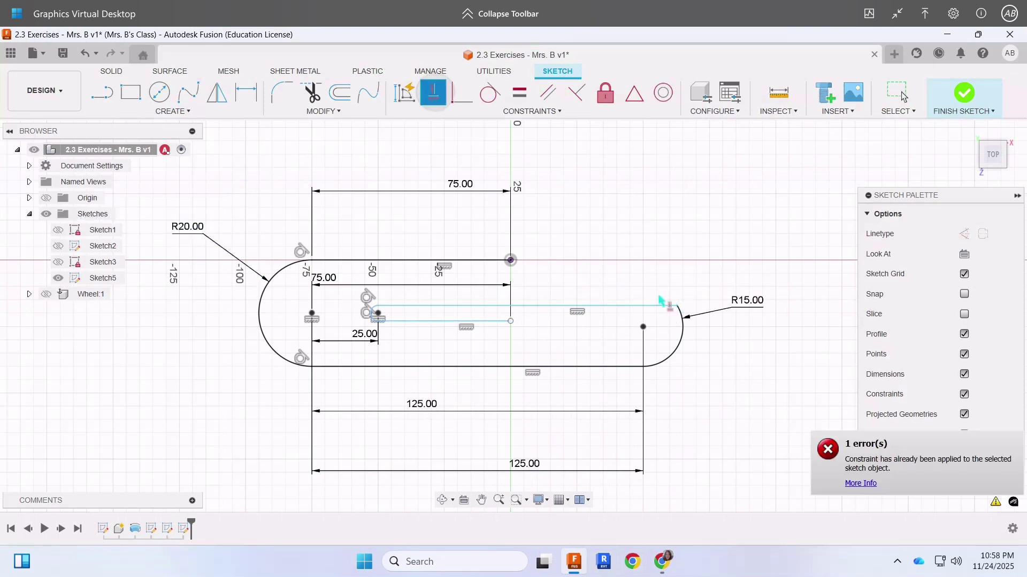
left_click(644, 327)
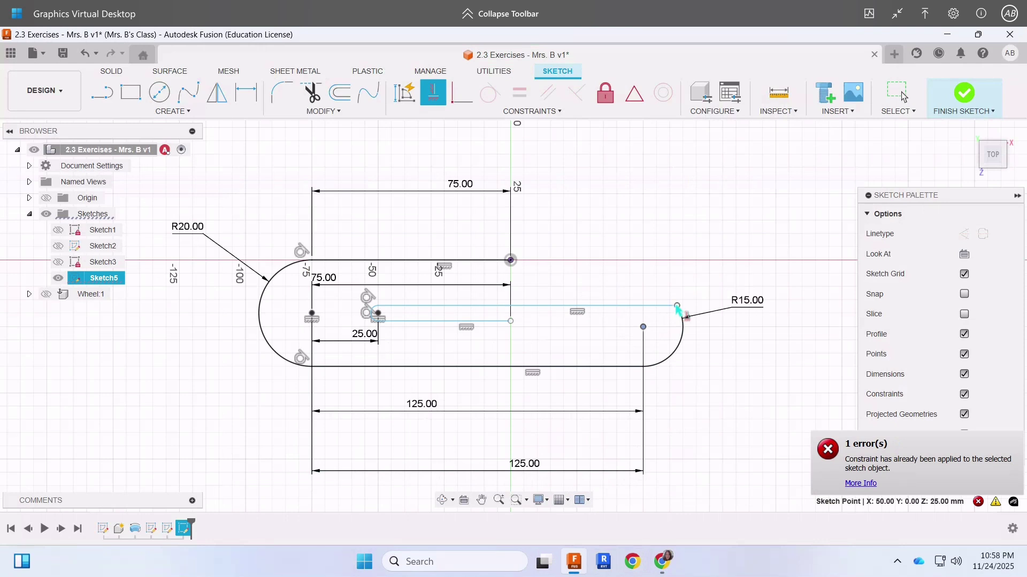
left_click(676, 306)
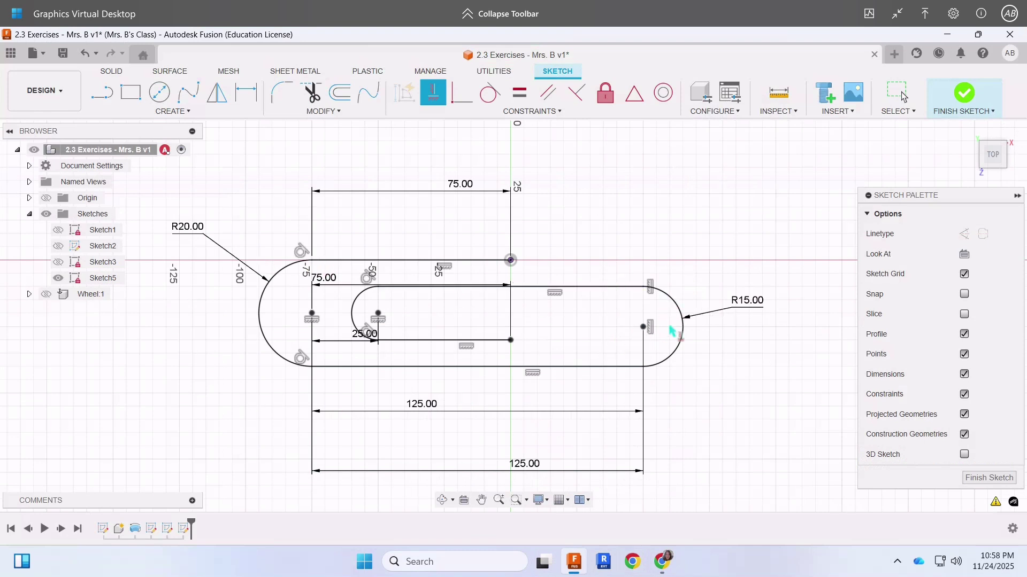
left_click(972, 95)
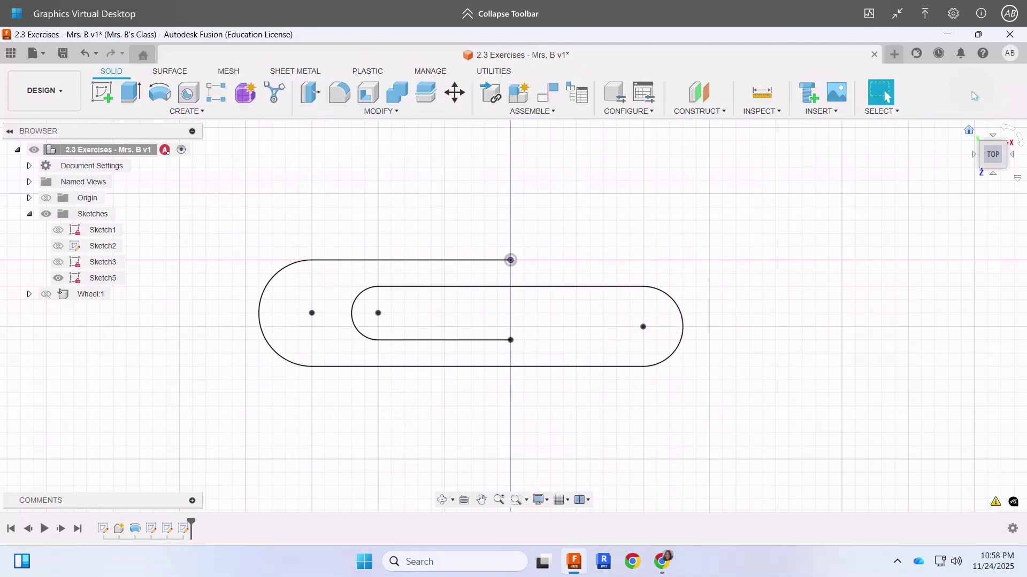
left_click(970, 131)
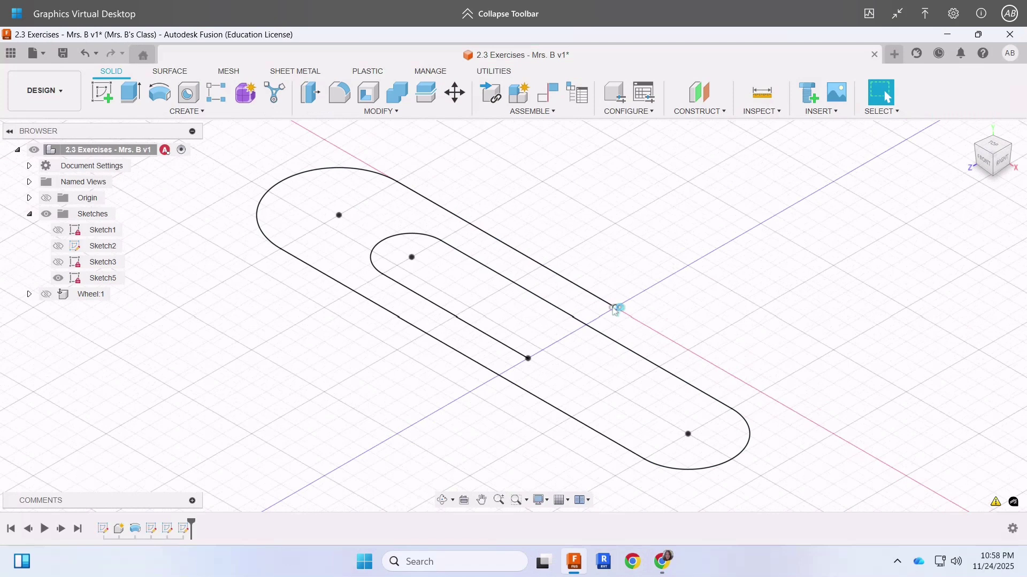
- Read the remaining sweep instructions in the browser and, back in Fusion, start a new sketch on the Right plane
left_click(668, 561)
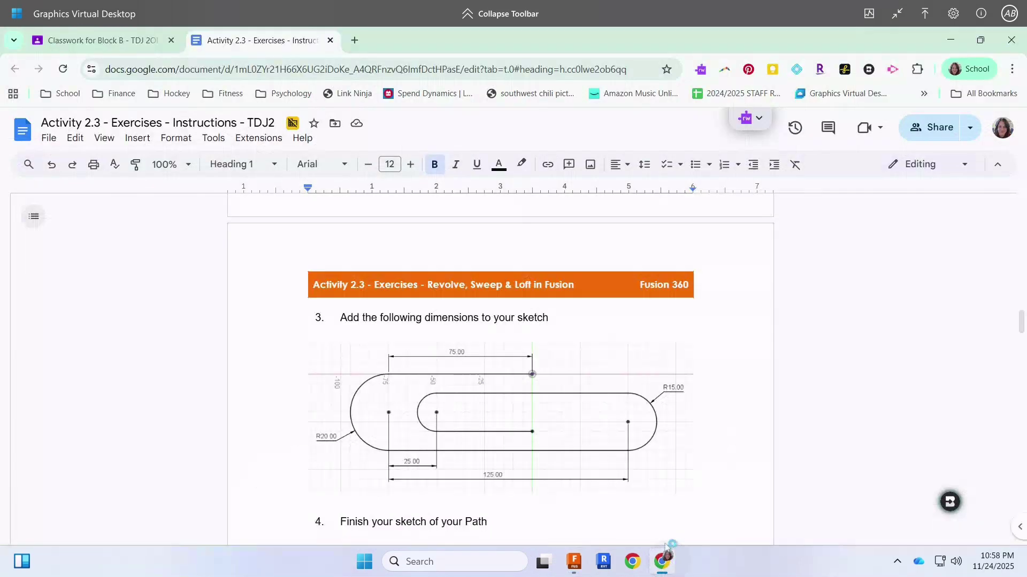
scroll(610, 320, "down", 10)
scroll(631, 349, "up", 1)
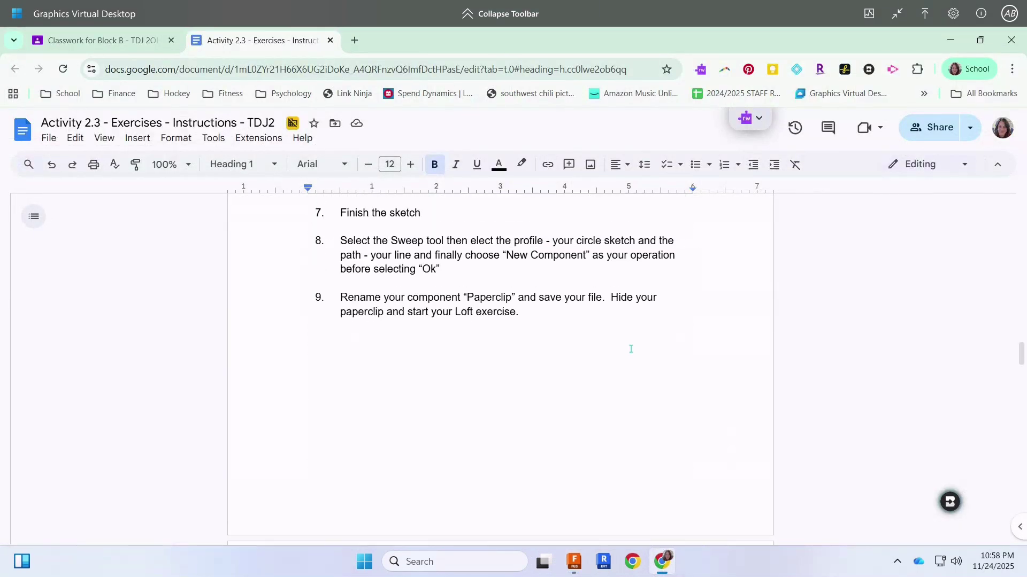
scroll(635, 354, "up", 3)
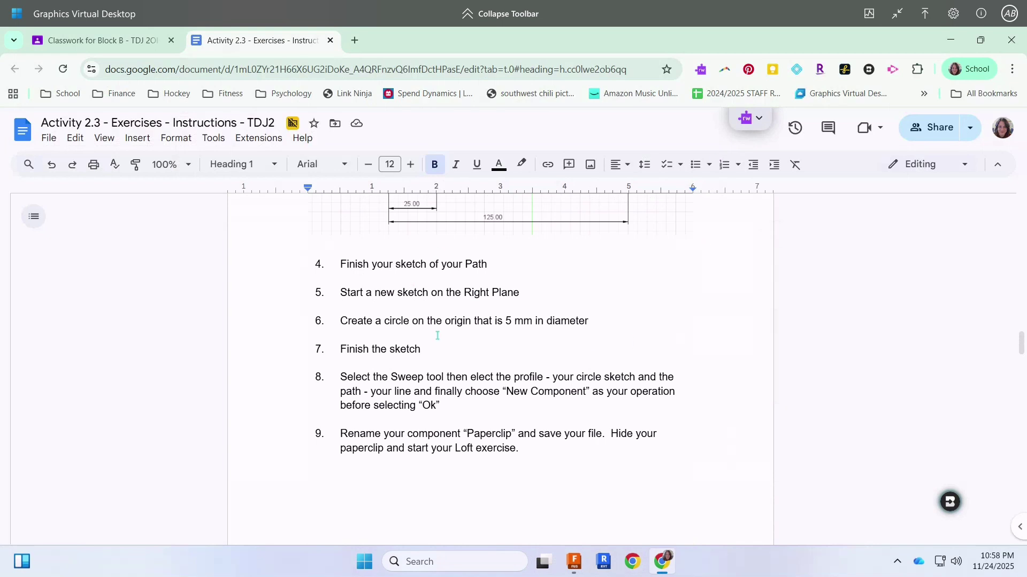
left_click(573, 561)
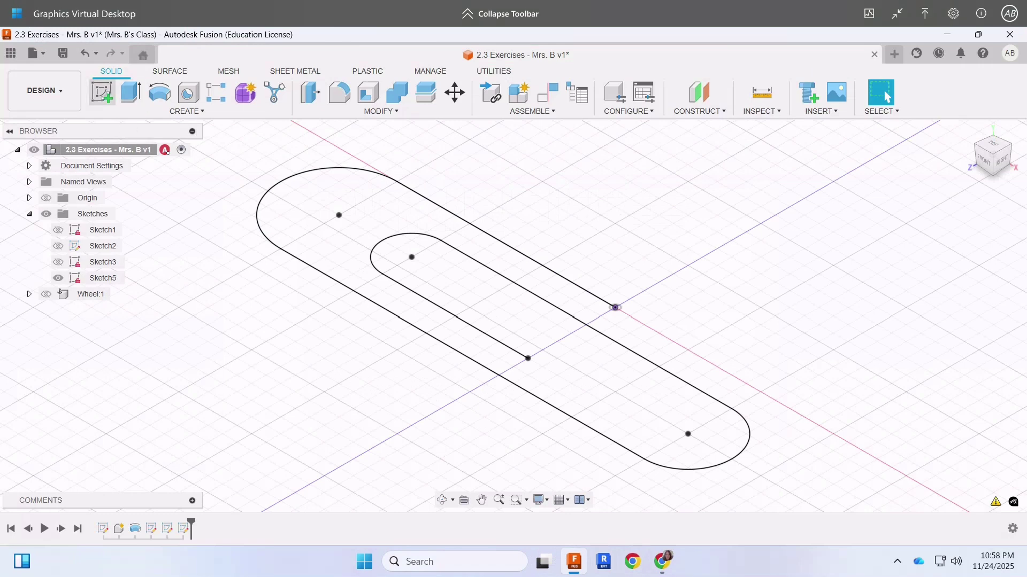
left_click(102, 92)
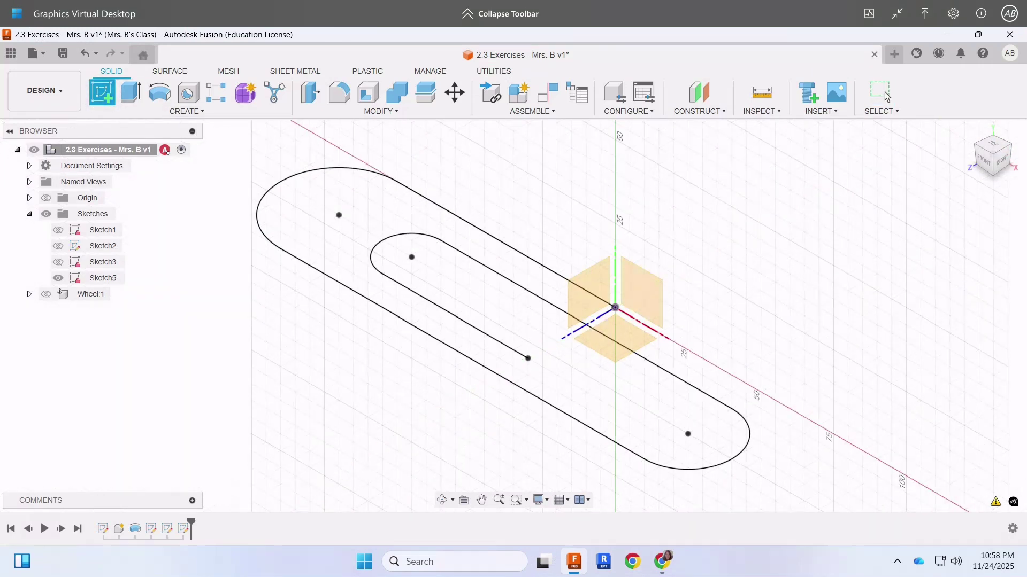
left_click(1000, 159)
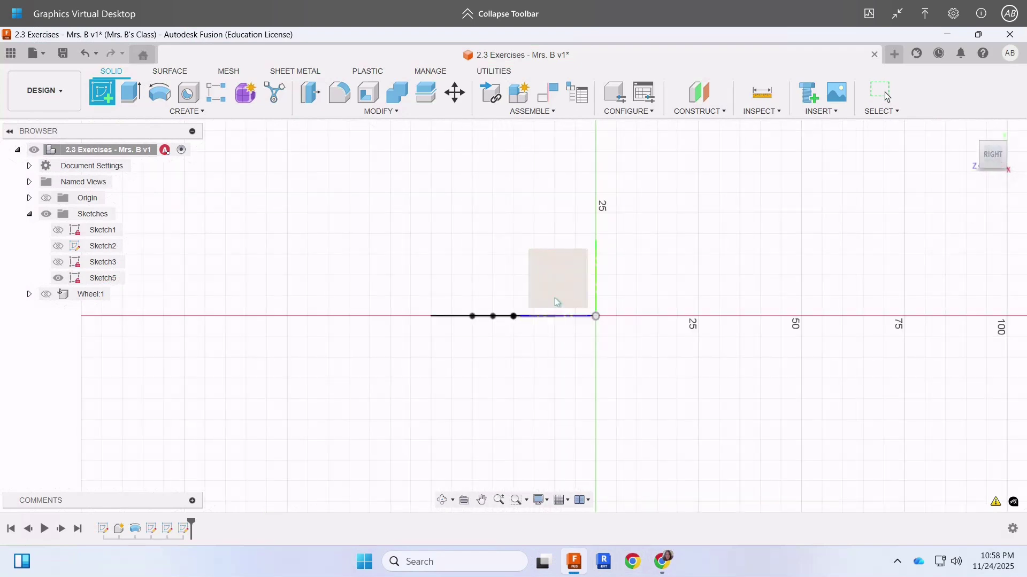
left_click(554, 287)
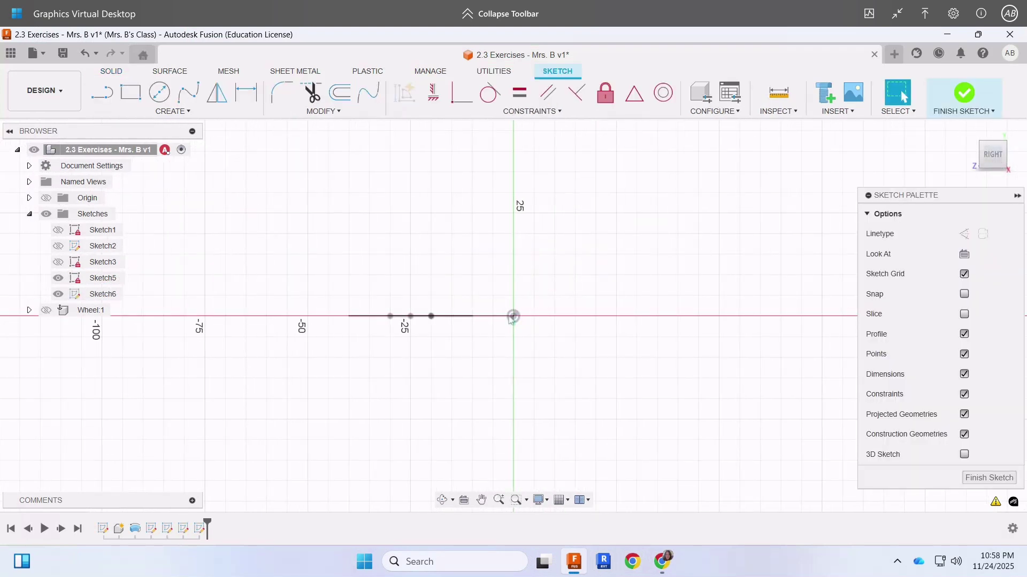
- Draw a 5 mm diameter circle centred on the origin, finish the sketch and return to the home view
left_click(159, 92)
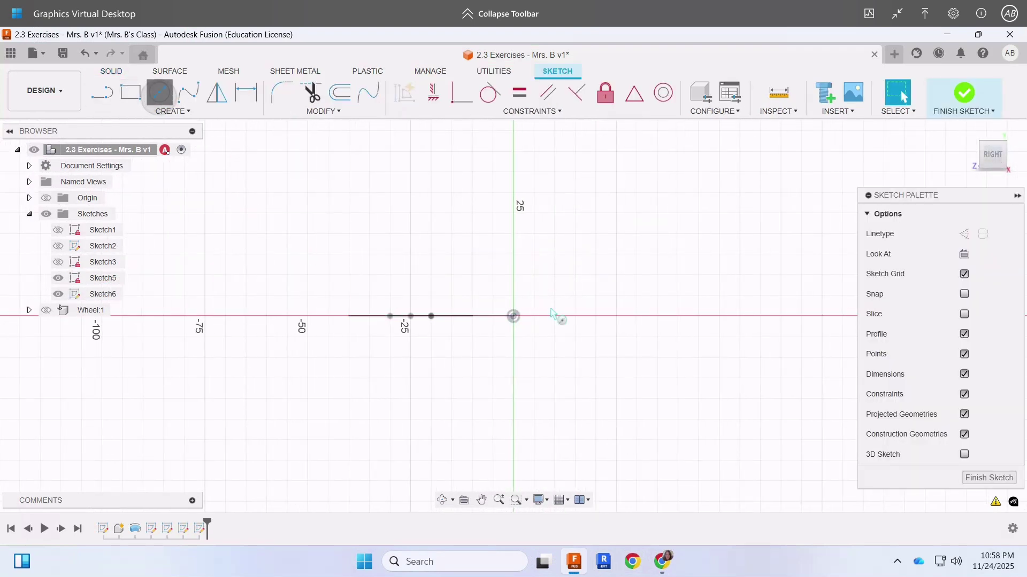
left_click(513, 316)
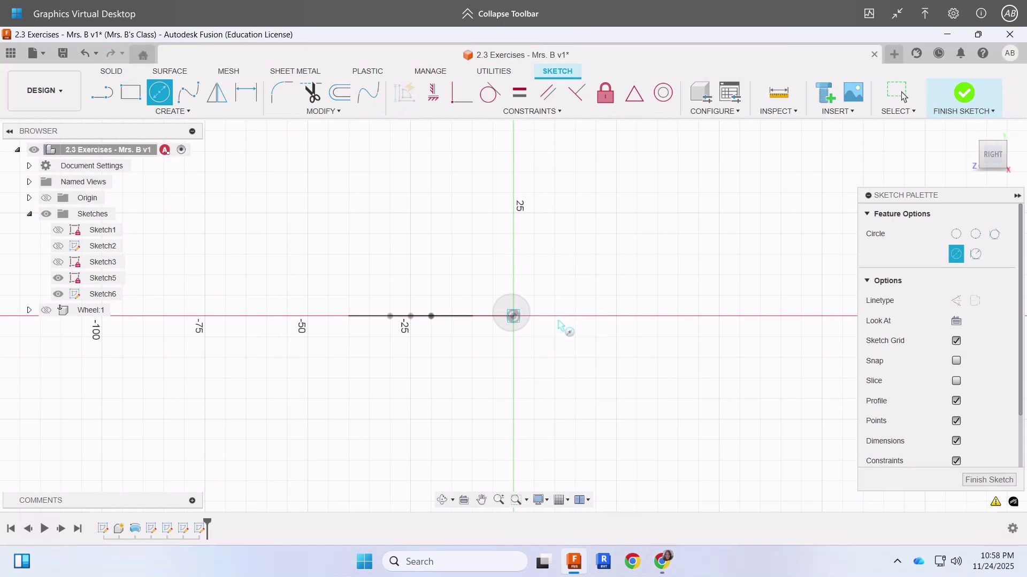
type("5")
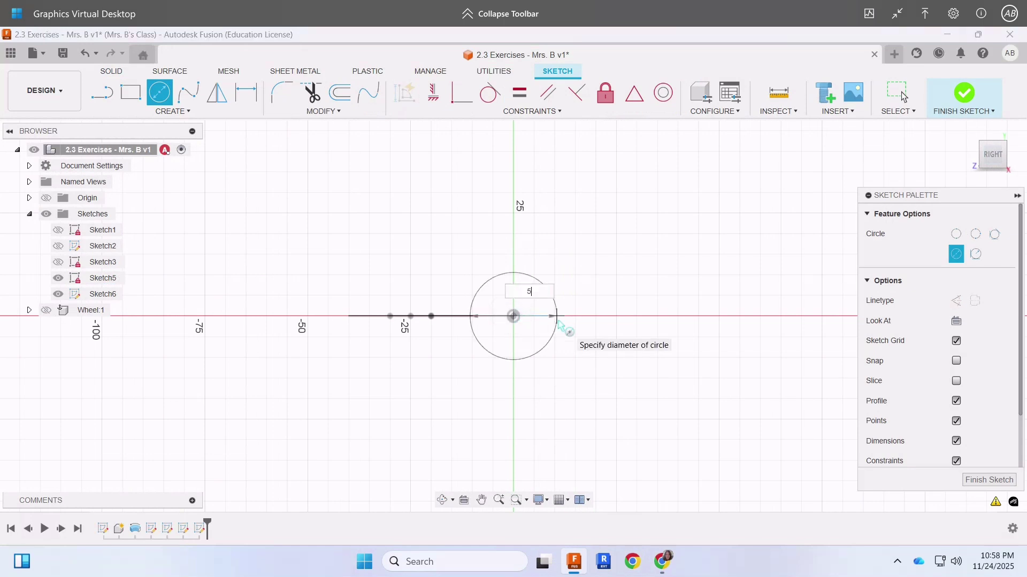
key("Return")
key("Escape")
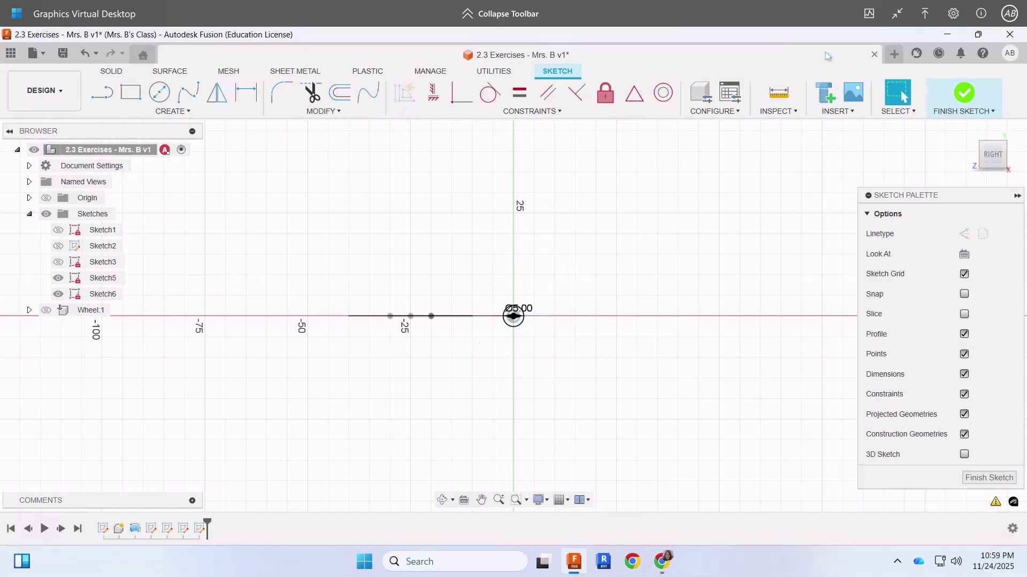
left_click(964, 94)
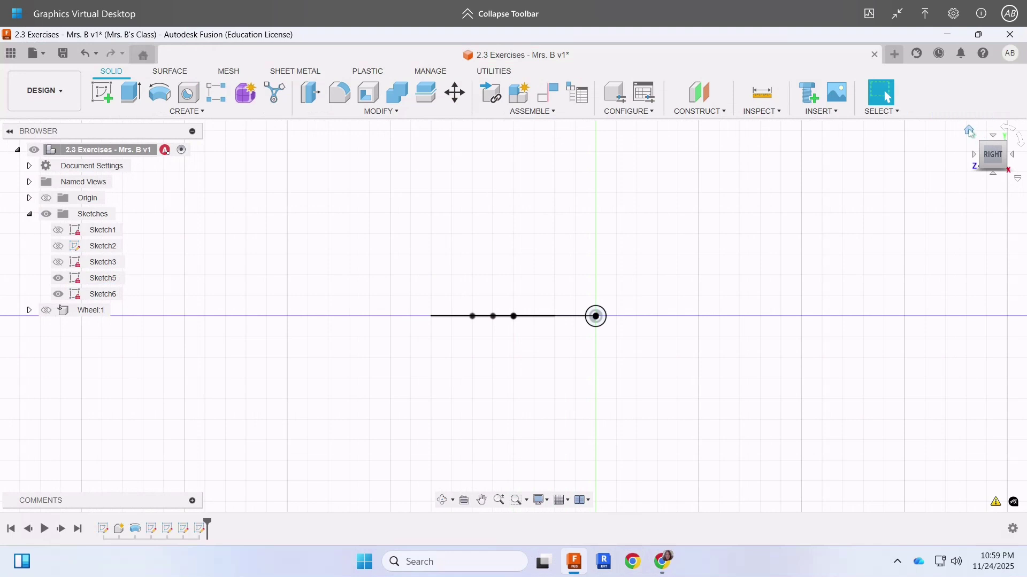
left_click(970, 131)
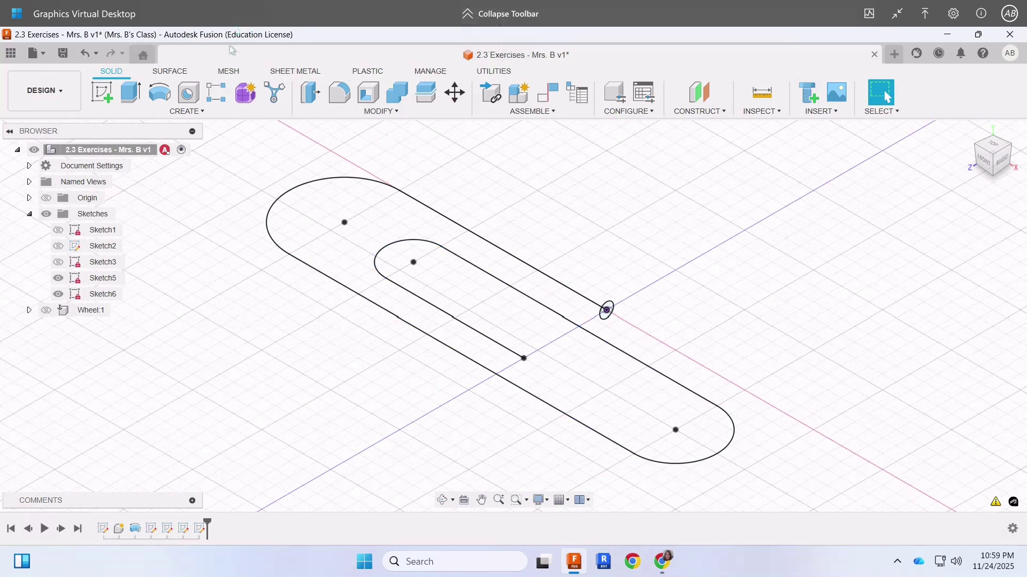
- Sweep the circle profile along the paperclip path as a single-path sweep with the New Component operation
left_click(186, 111)
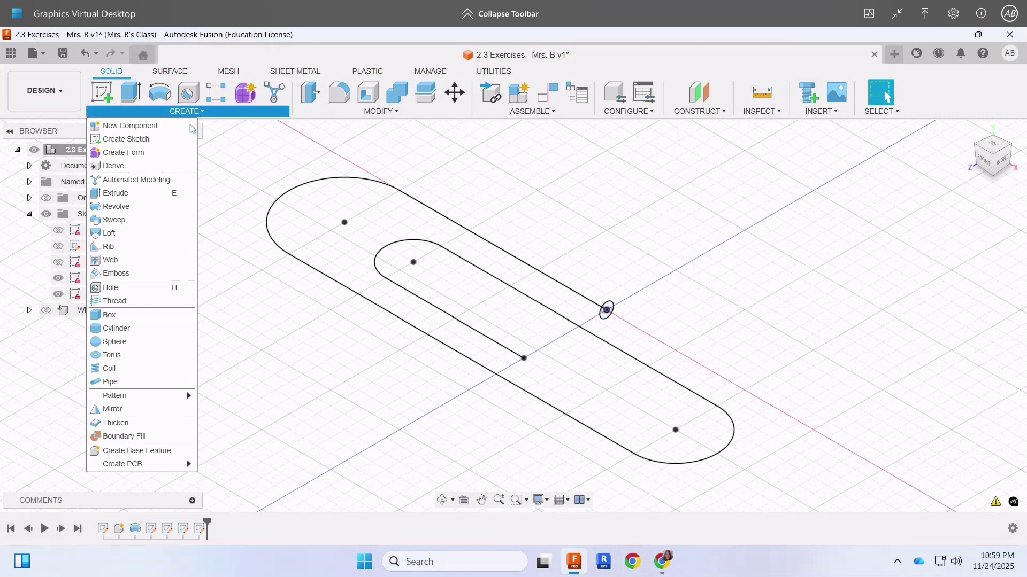
left_click(129, 219)
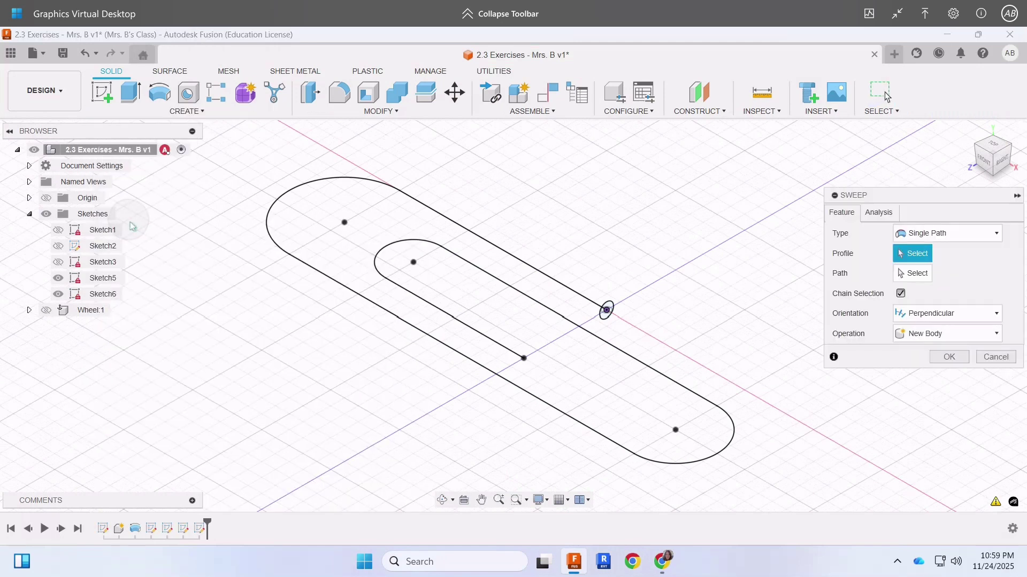
left_click(606, 311)
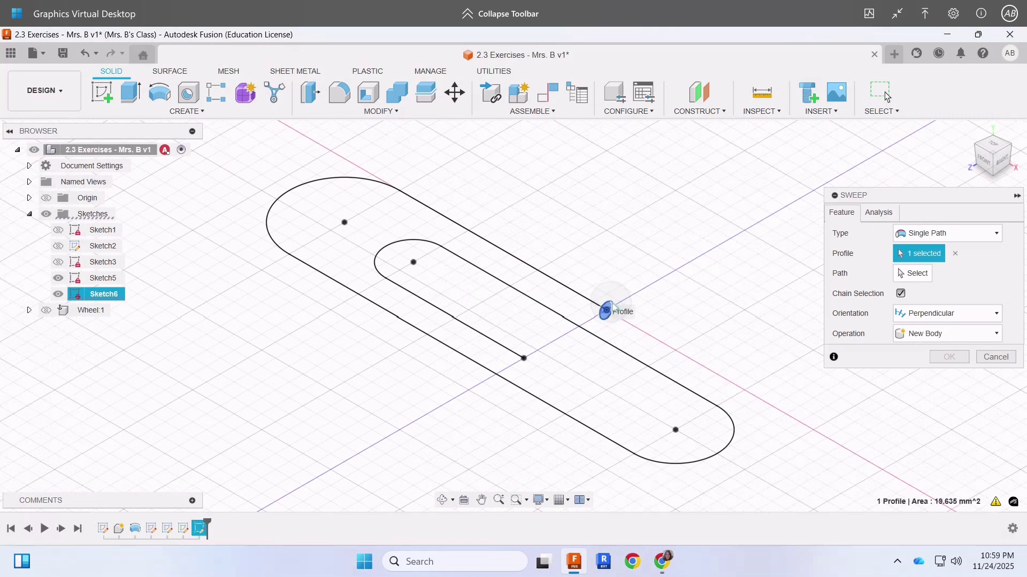
left_click(918, 275)
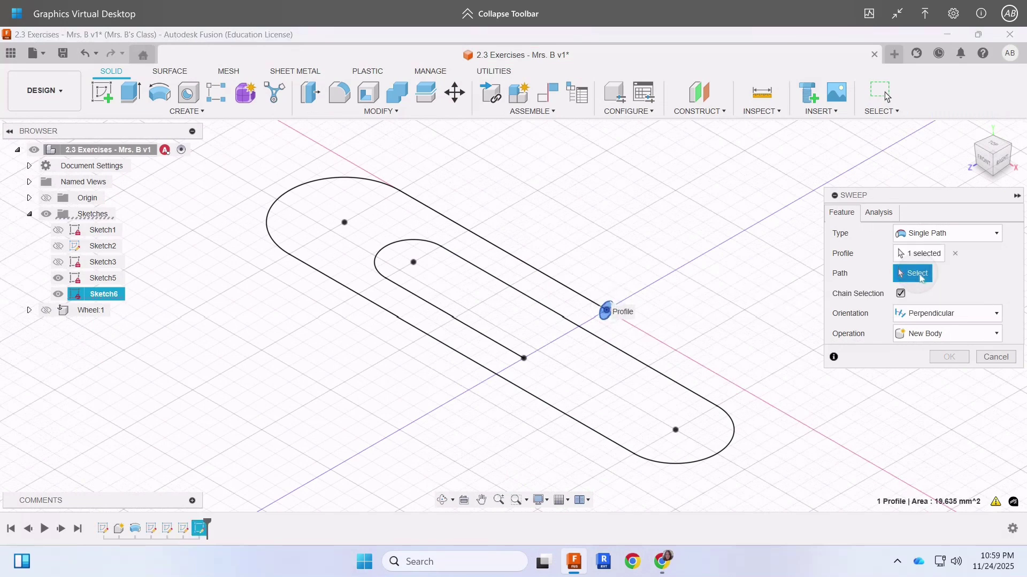
left_click(545, 272)
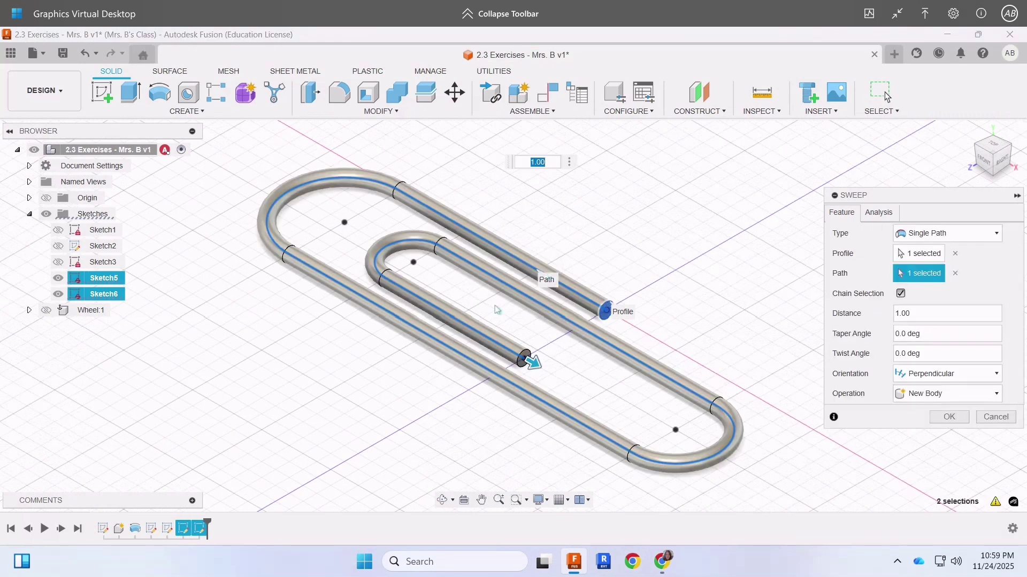
left_click(960, 395)
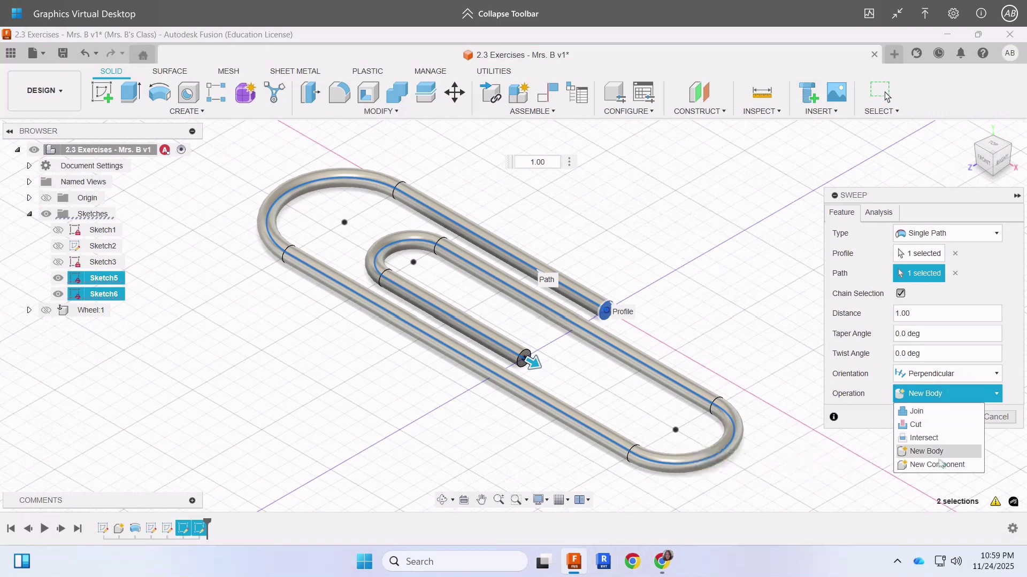
left_click(937, 465)
left_click(949, 419)
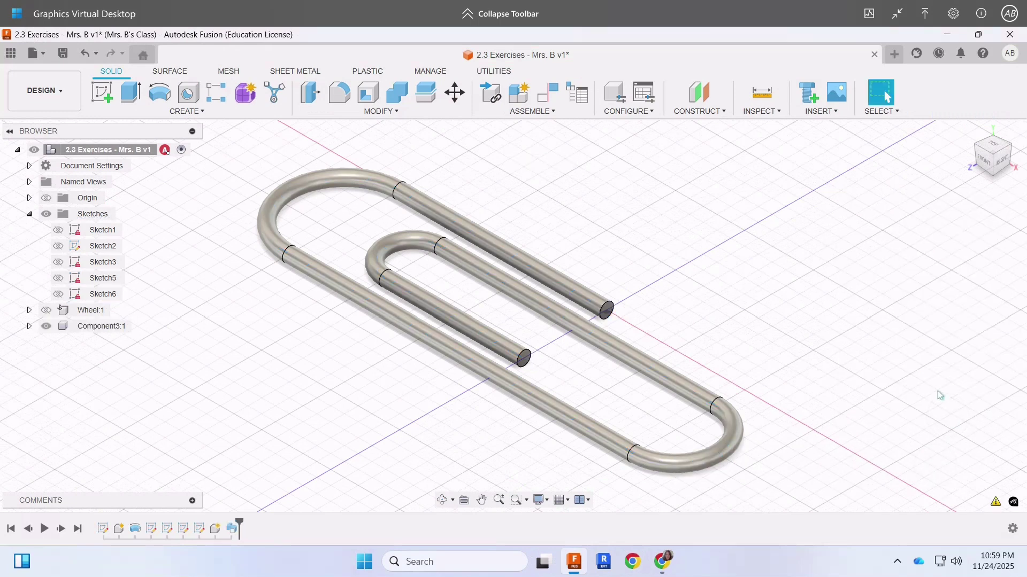
- Rename the swept component as Paperclip and hide it
right_click(101, 330)
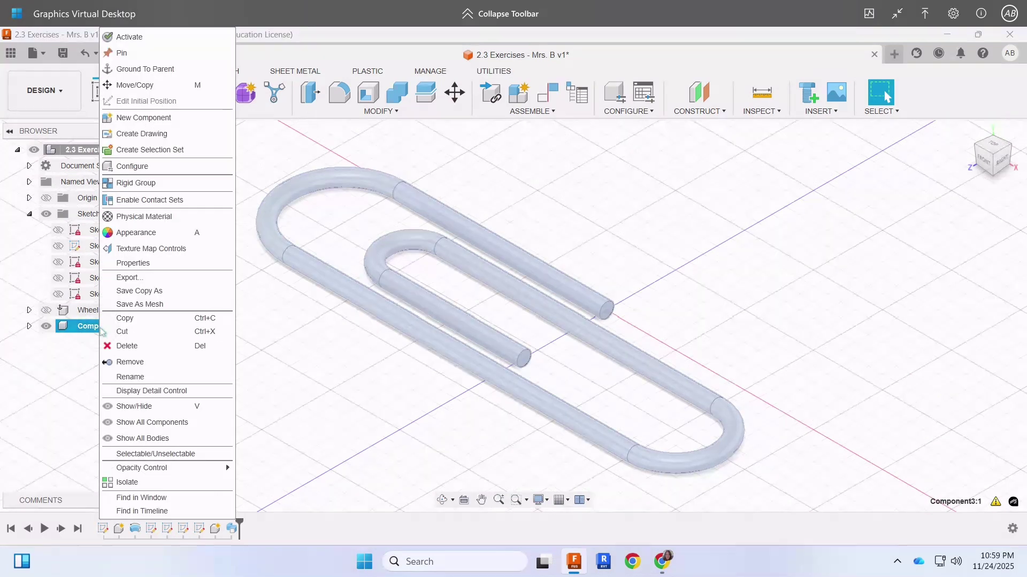
left_click(145, 376)
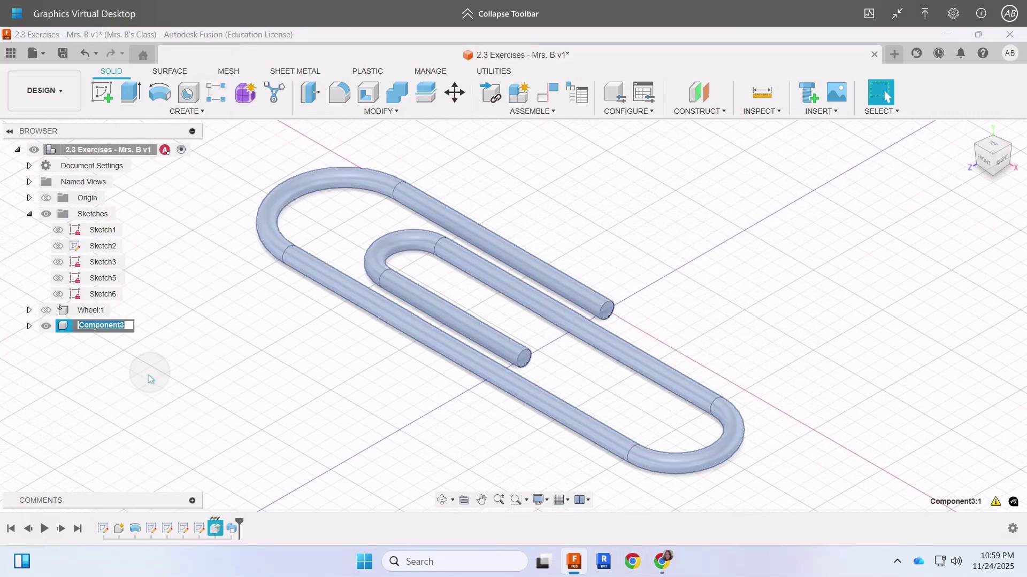
type("Paperclip")
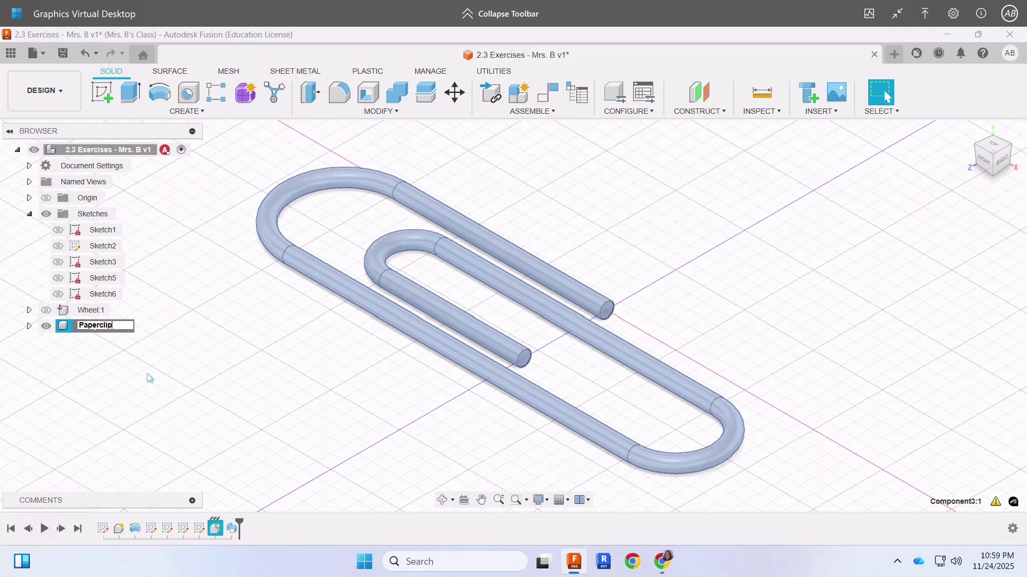
key("Return")
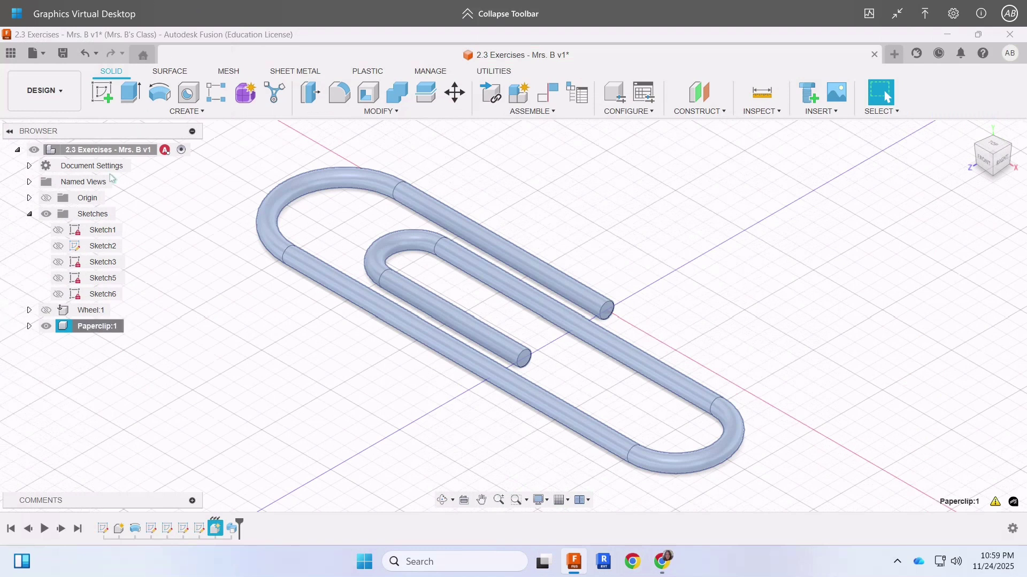
left_click(47, 326)
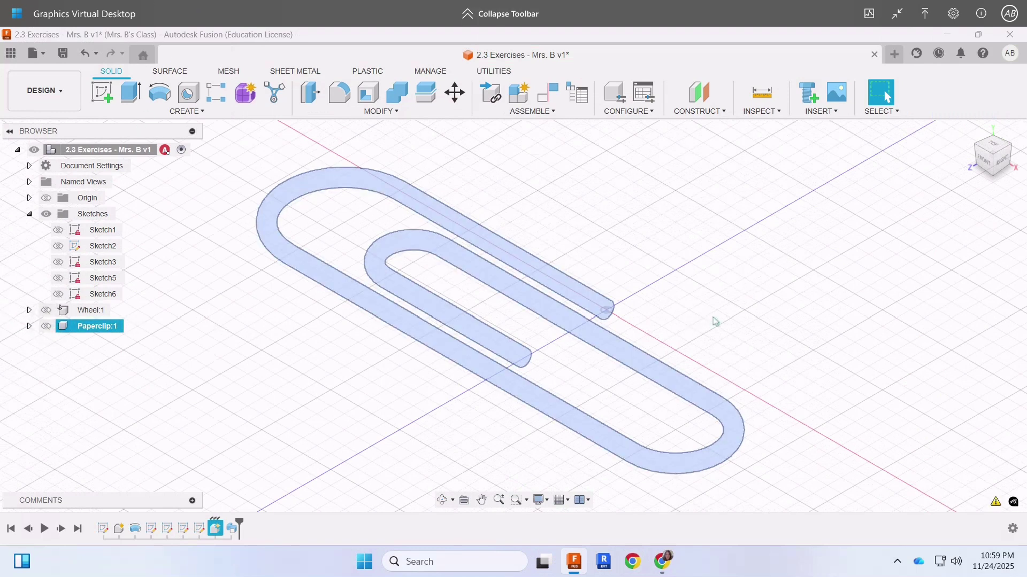